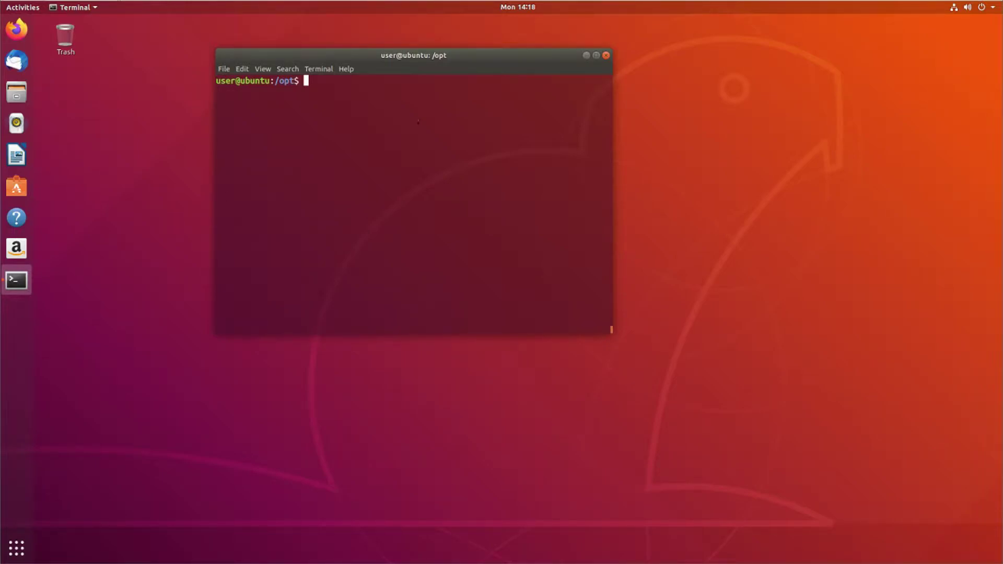
# List the files in /opt and run ./welcome.sh
pyautogui.write('ls')
pyautogui.press('Return')
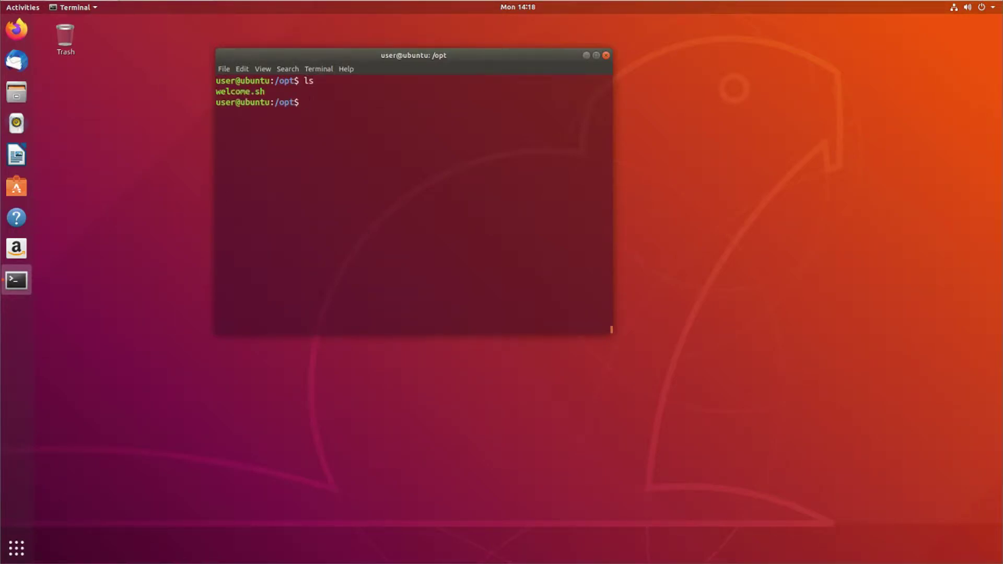
pyautogui.write('./welcome.sh')
pyautogui.press('Return')
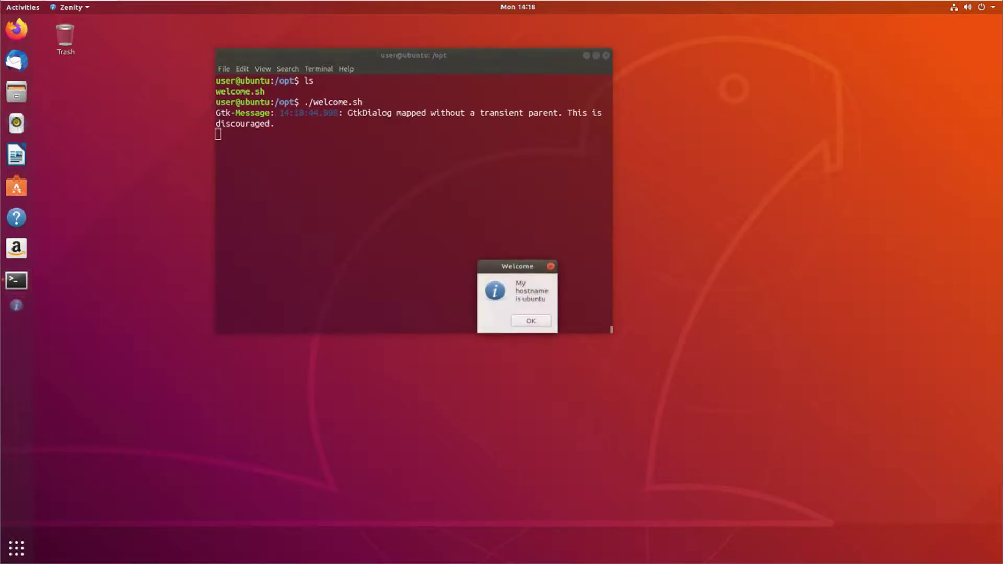
# Accept the Welcome, question and software-list dialogs, then print the script with cat welcome.sh
pyautogui.click(525, 322)
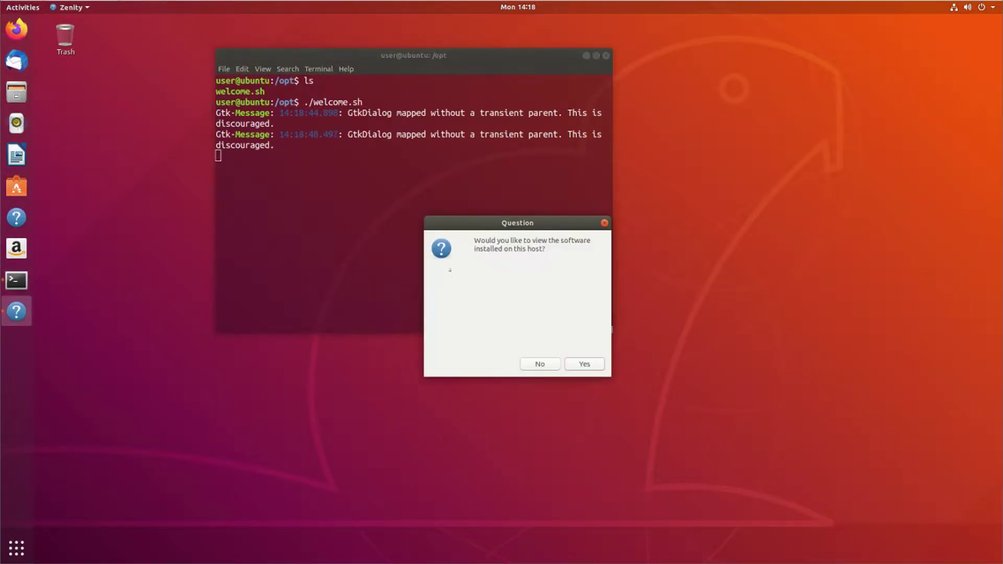
pyautogui.moveTo(498, 249); pyautogui.dragTo(539, 249)
pyautogui.click(584, 364)
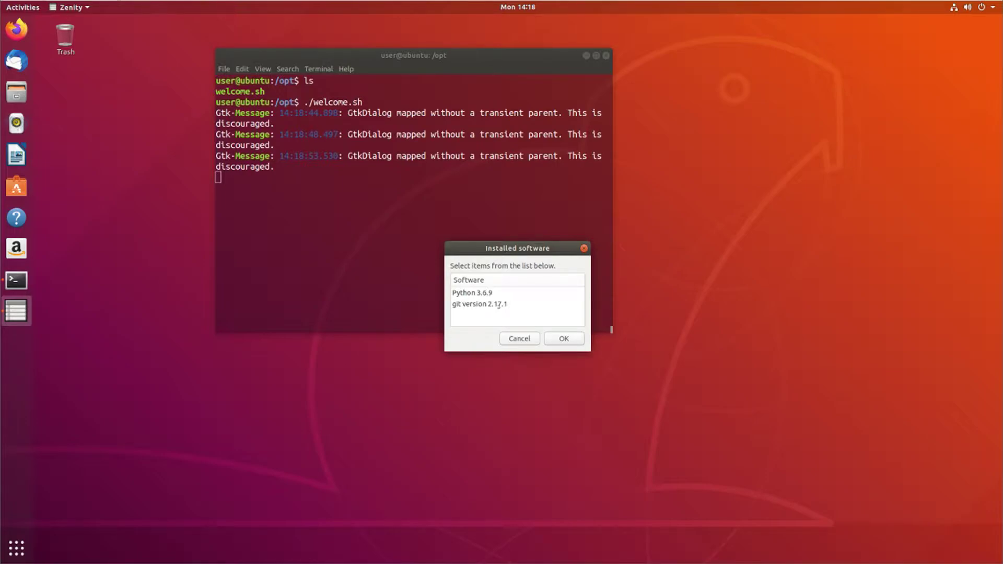
pyautogui.click(551, 338)
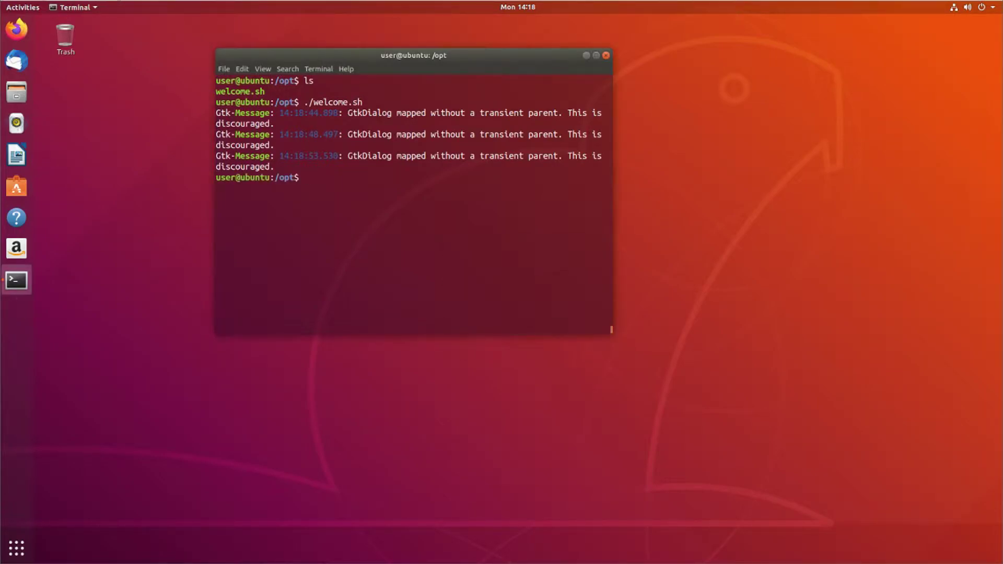
pyautogui.write('cat welcome.sh')
pyautogui.press('Return')
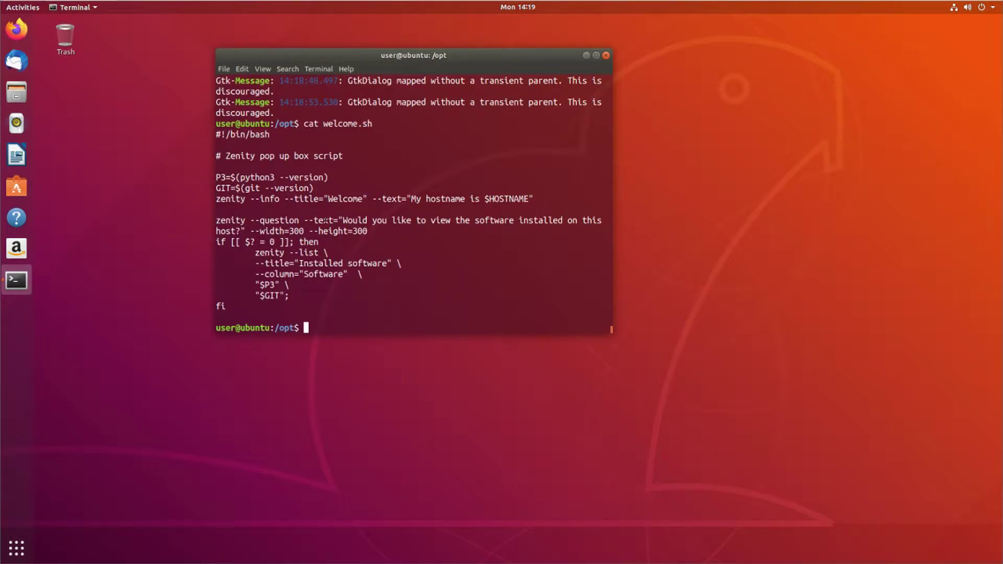
# After reading welcome.sh, clear the terminal screen with Ctrl+L
pyautogui.hotkey('ctrl', 'l')
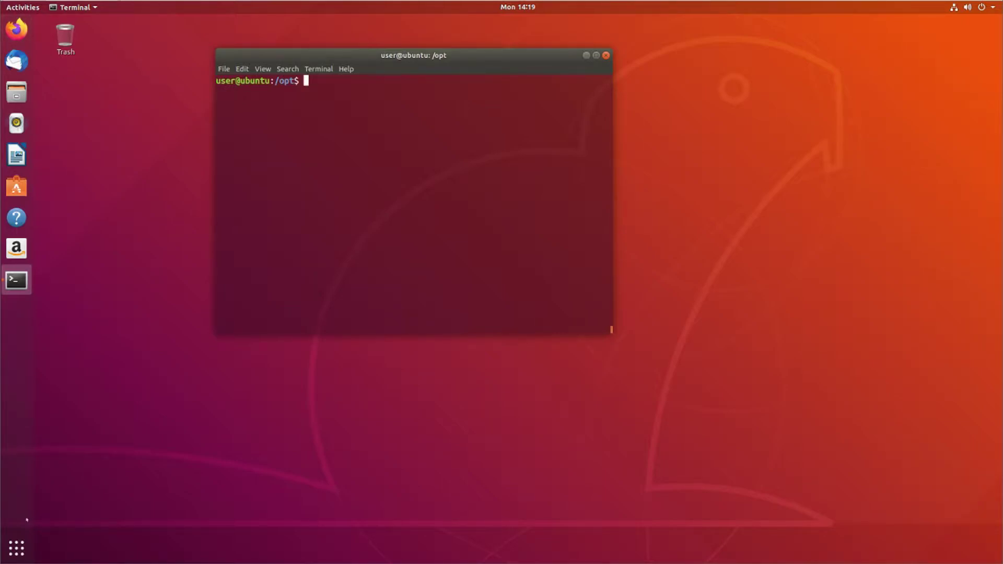
# Browse both pages of the Show Applications grid, then return to the terminal
pyautogui.click(16, 548)
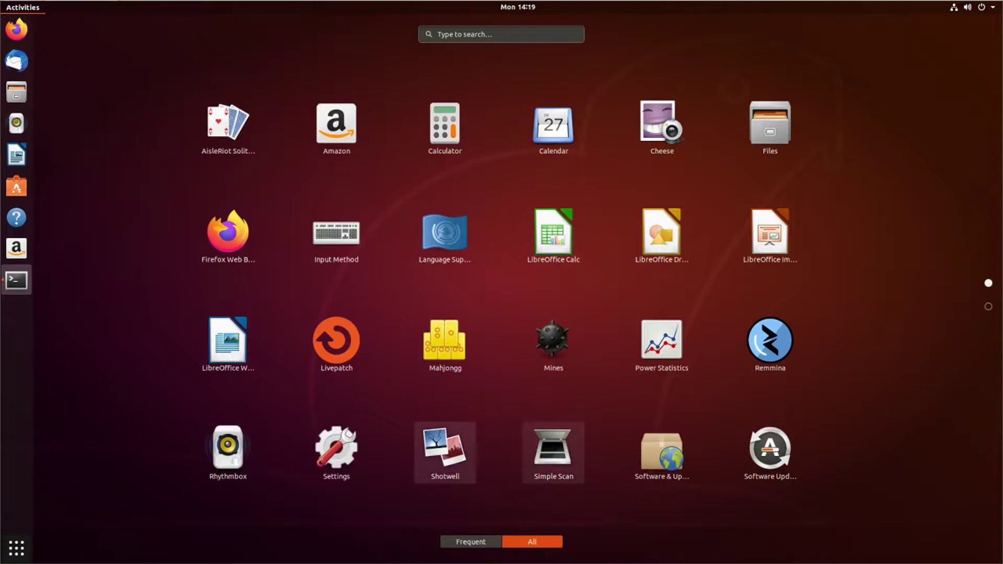
pyautogui.scroll(-1, 501, 292)
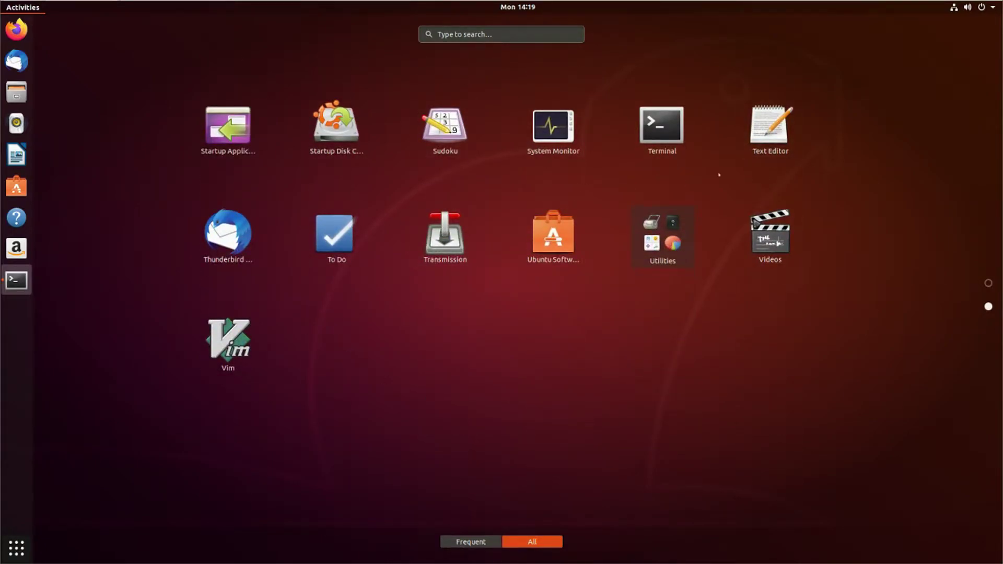
pyautogui.press('Escape')
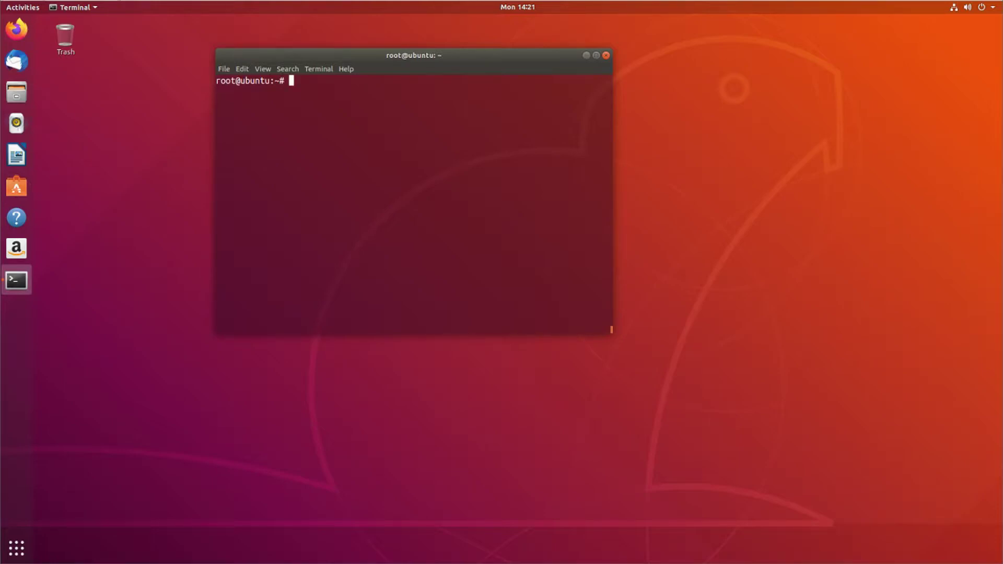
# Change into the /usr/share/applications folder
pyautogui.write('cd /usr/share/appl')
pyautogui.press('Tab')
pyautogui.write('s')
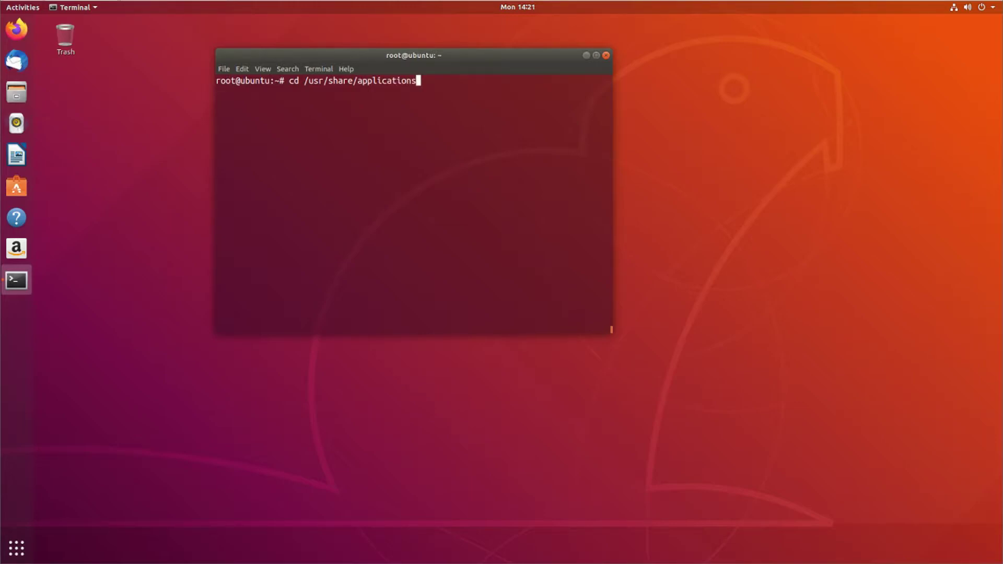
pyautogui.press('Return')
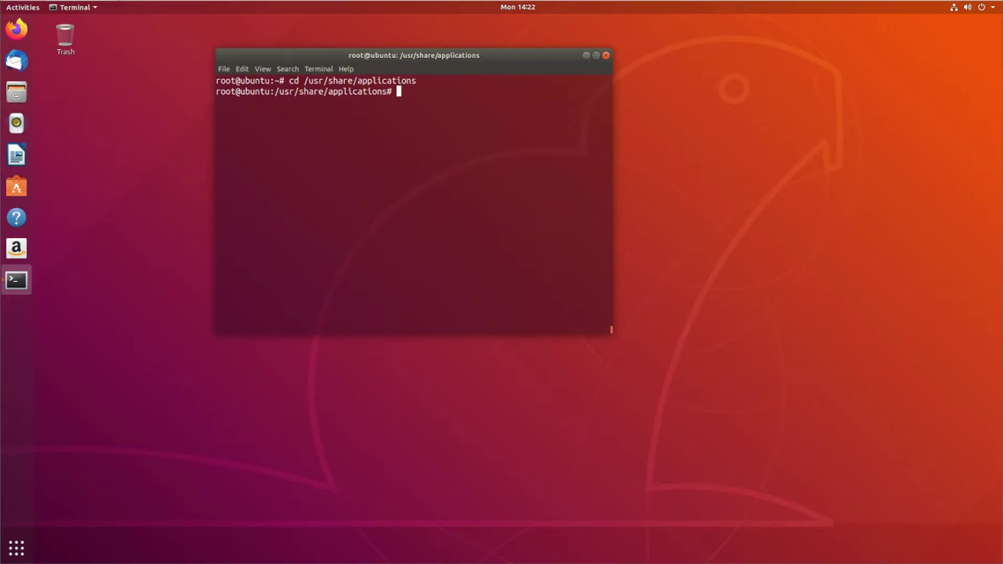
# List the .desktop launcher files and highlight the LibreOffice entries in the output
pyautogui.write('ls')
pyautogui.press('Return')
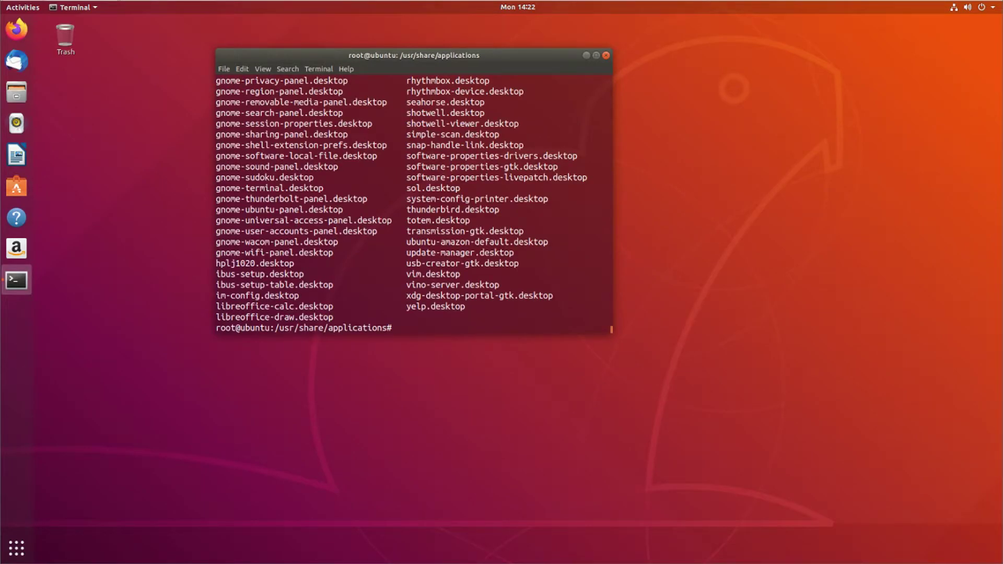
pyautogui.scroll(2, 414, 203)
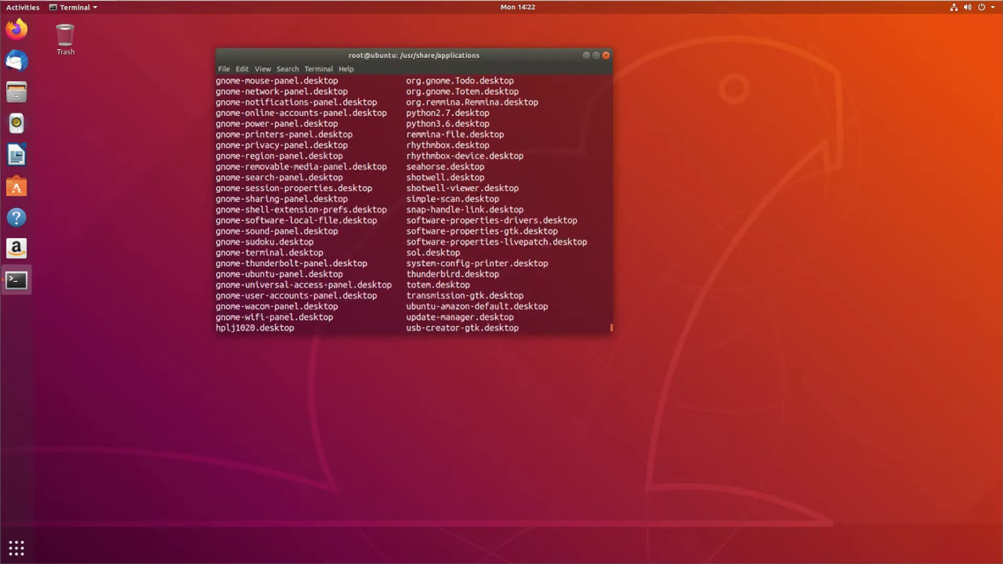
pyautogui.scroll(1, 413, 203)
pyautogui.scroll(9, 478, 193)
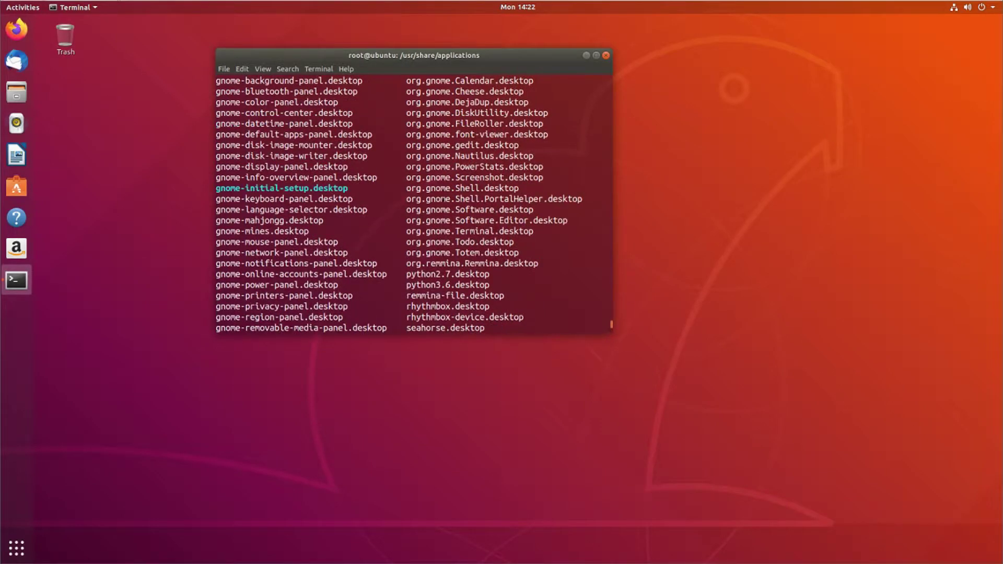
pyautogui.scroll(2, 414, 204)
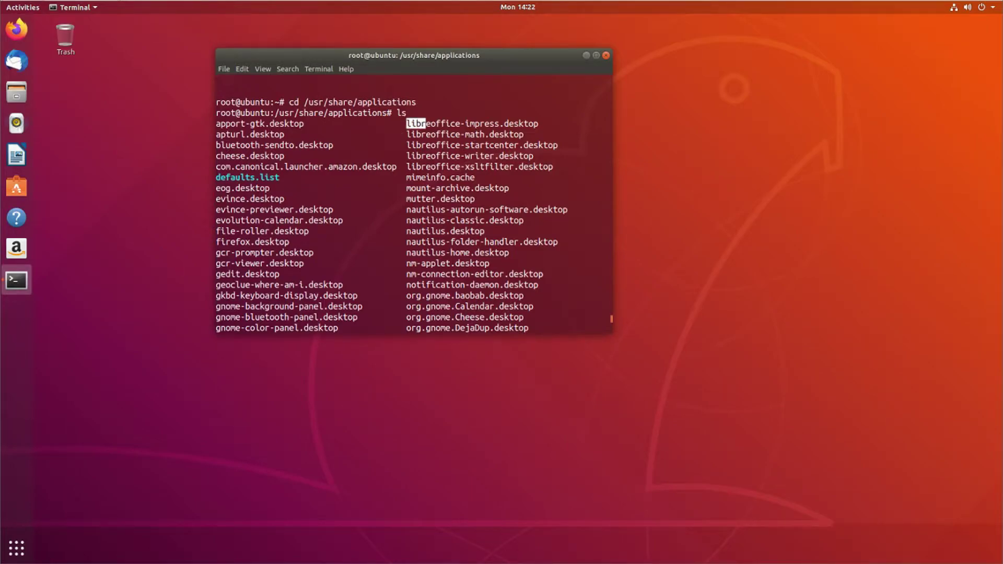
pyautogui.moveTo(412, 145); pyautogui.dragTo(419, 151)
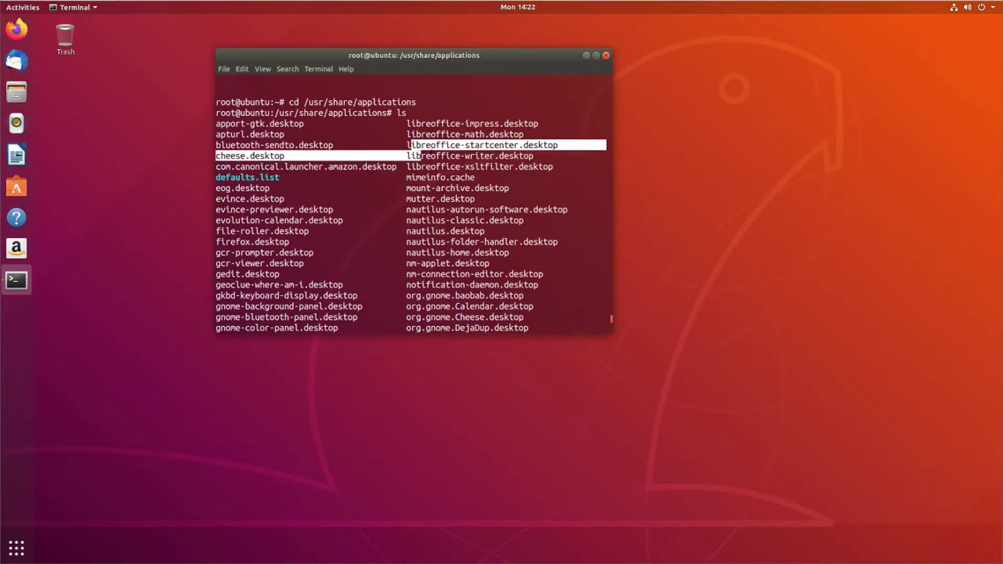
pyautogui.scroll(-1, 421, 150)
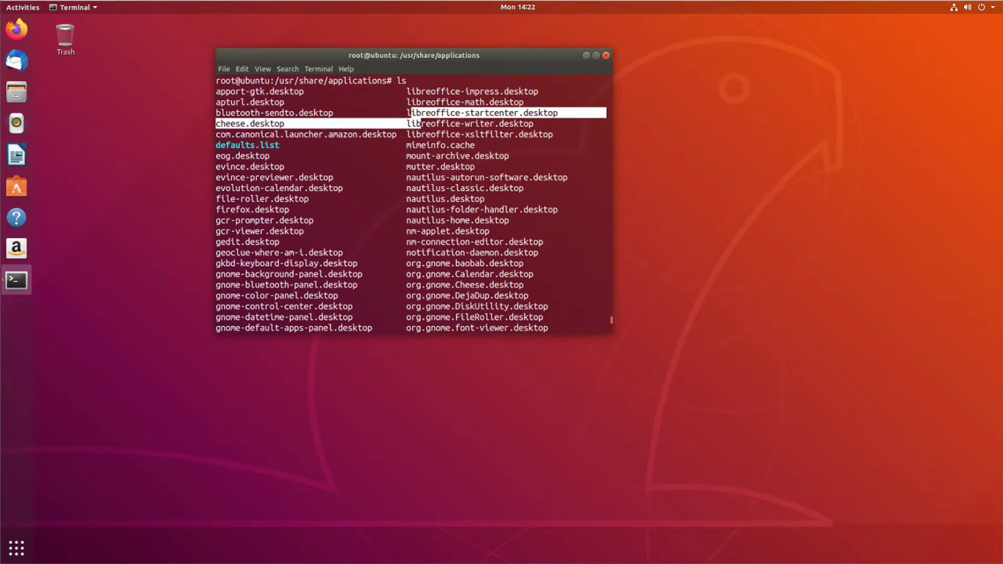
pyautogui.click(16, 548)
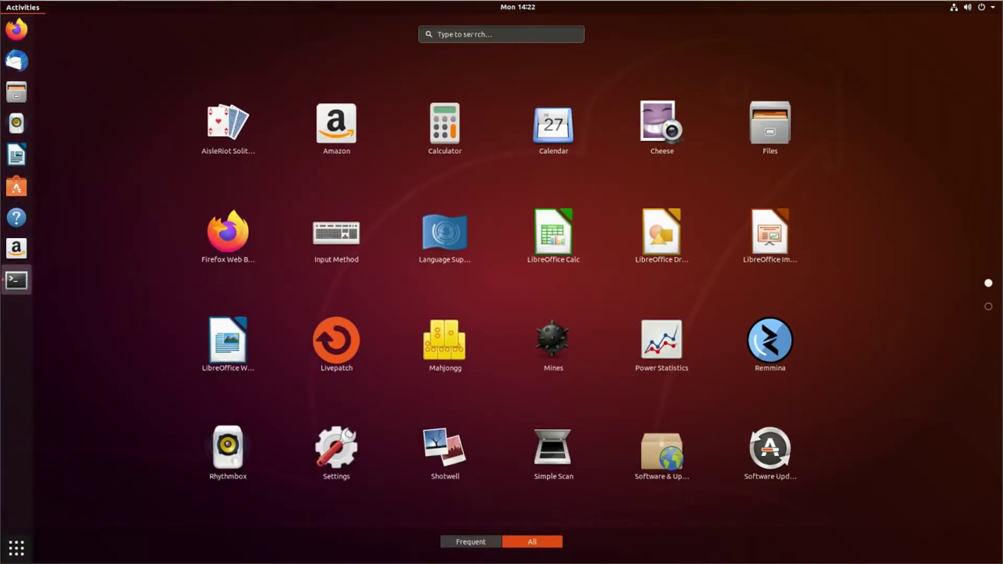
pyautogui.click(473, 34)
pyautogui.write('l')
pyautogui.press('BackSpace')
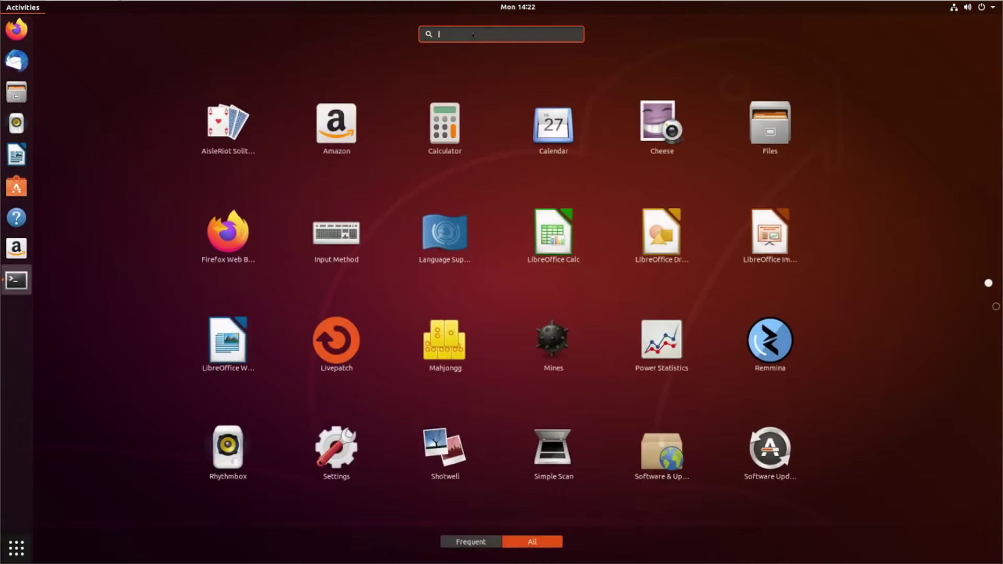
pyautogui.write('libre')
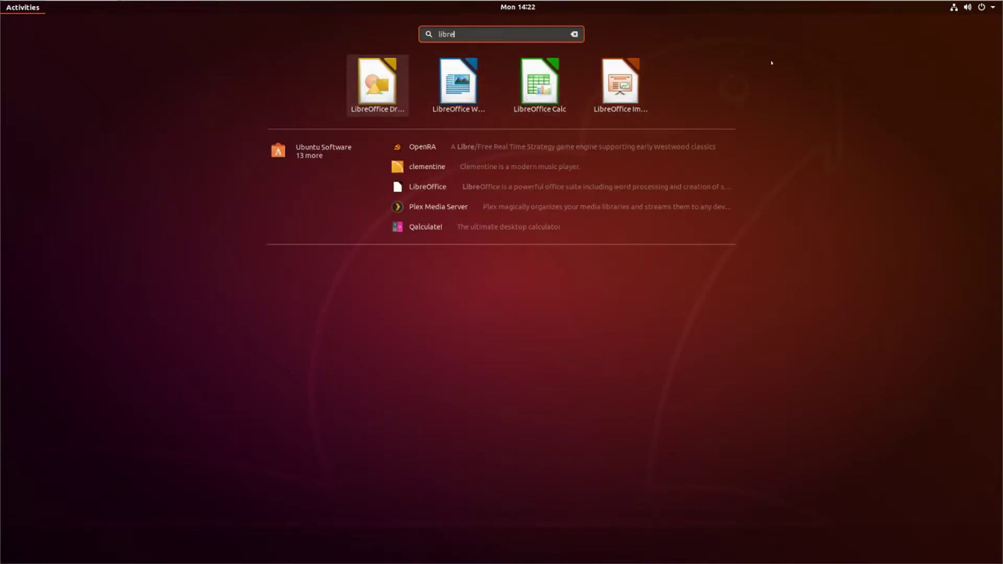
pyautogui.press('Escape')
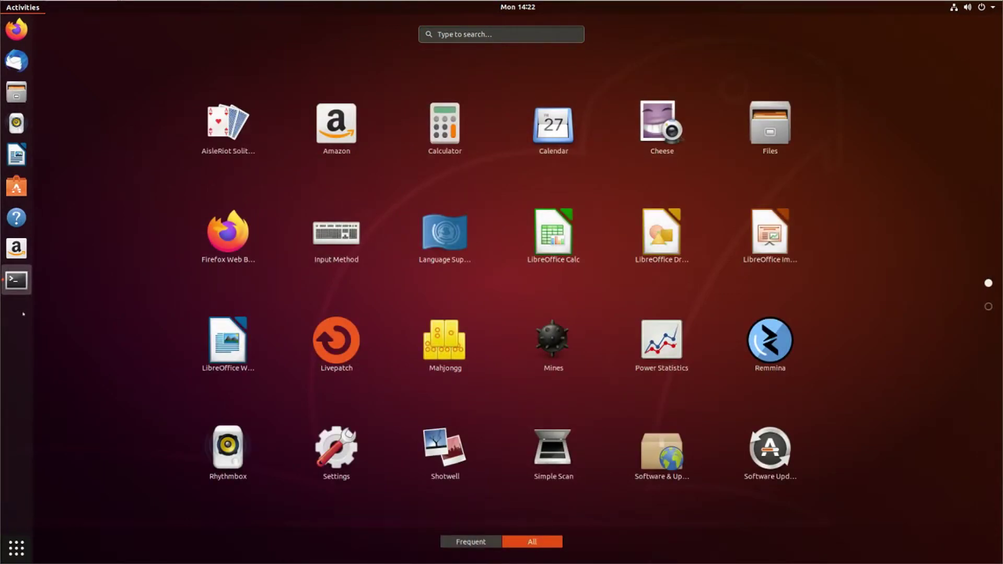
pyautogui.click(16, 548)
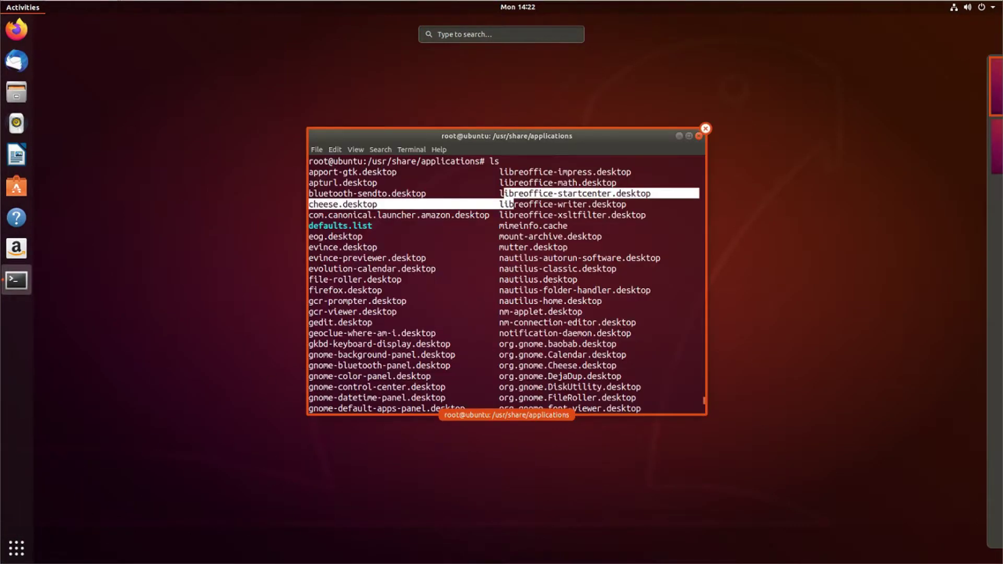
pyautogui.click(479, 263)
pyautogui.click(479, 263)
# Open vim.desktop in vi
pyautogui.press('Return')
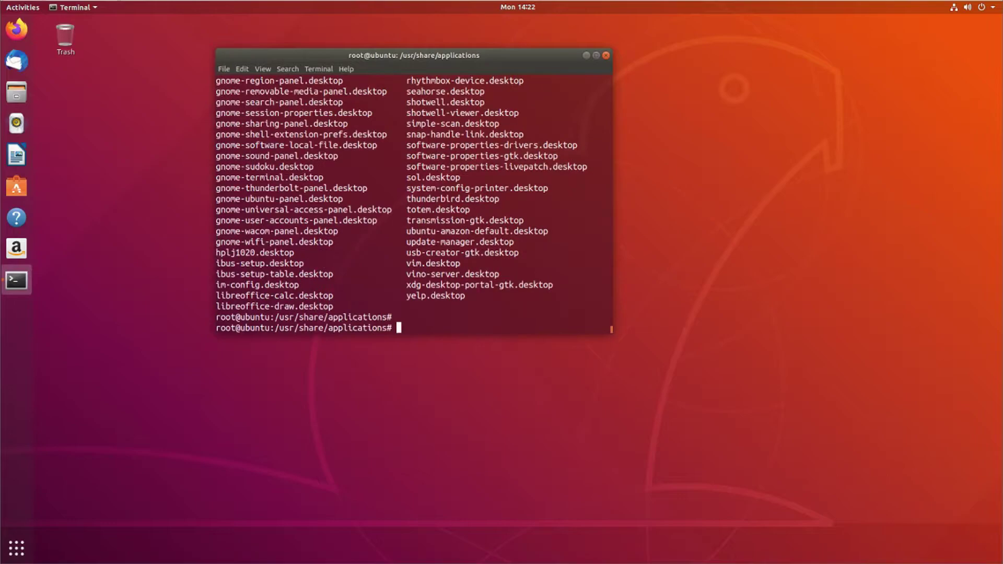
pyautogui.press('Return')
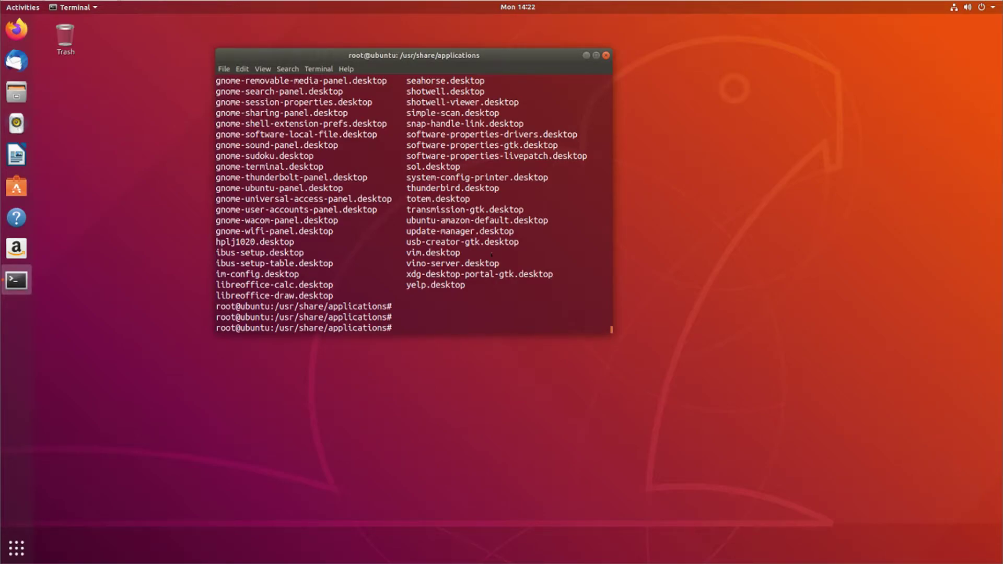
pyautogui.write('vi vim.de')
pyautogui.press('Tab')
pyautogui.press('Return')
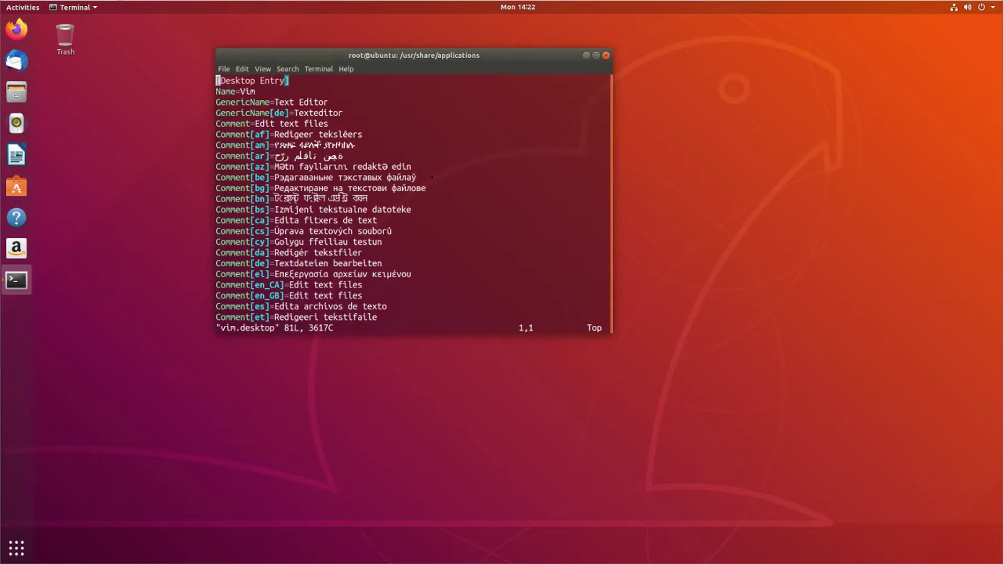
# Inspect the Name and GenericName lines at the top of vim.desktop
pyautogui.press('Down')
pyautogui.press('Up')
pyautogui.press('Down')
pyautogui.press('Down')
pyautogui.press('Down')
pyautogui.press('Down')
pyautogui.press('Down')
pyautogui.press('Down')
pyautogui.press('Up')
pyautogui.press('Up')
pyautogui.press('Up')
pyautogui.press('Up')
pyautogui.press('Down')
pyautogui.press('Up')
pyautogui.press('Down')
pyautogui.press('Down')
pyautogui.press('Up')
pyautogui.press('Up')
pyautogui.press('Down')
pyautogui.press('Down')
pyautogui.press('Down')
pyautogui.press('Down')
pyautogui.press('Down')
pyautogui.press('Down')
pyautogui.press('Down')
pyautogui.press('Down')
pyautogui.press('Down')
pyautogui.press('Down')
pyautogui.press('Down')
pyautogui.press('Down')
pyautogui.press('Down')
pyautogui.press('Down')
pyautogui.press('Down')
pyautogui.press('Down')
pyautogui.press('Down')
pyautogui.press('Down')
pyautogui.press('Down')
pyautogui.press('Down')
pyautogui.press('Down')
pyautogui.press('Down')
pyautogui.press('Down')
# Jump to the file's end and review the TryExec and translated Comment lines
pyautogui.hotkey('shift', 'g')
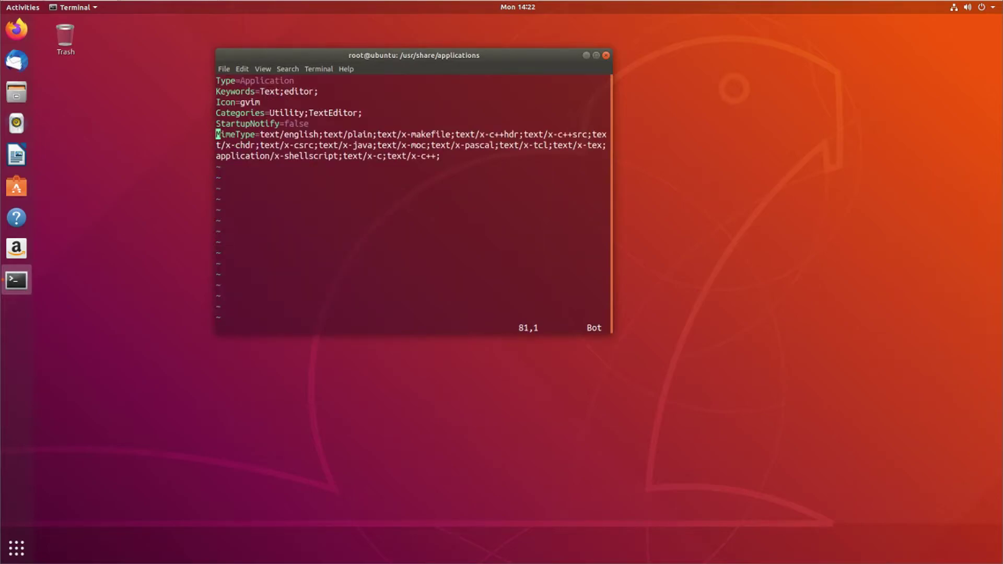
pyautogui.press('Up')
pyautogui.press('Up')
pyautogui.press('Up')
pyautogui.press('Up')
pyautogui.press('Up')
pyautogui.press('Up')
pyautogui.press('Up')
pyautogui.press('Up')
pyautogui.press('Up')
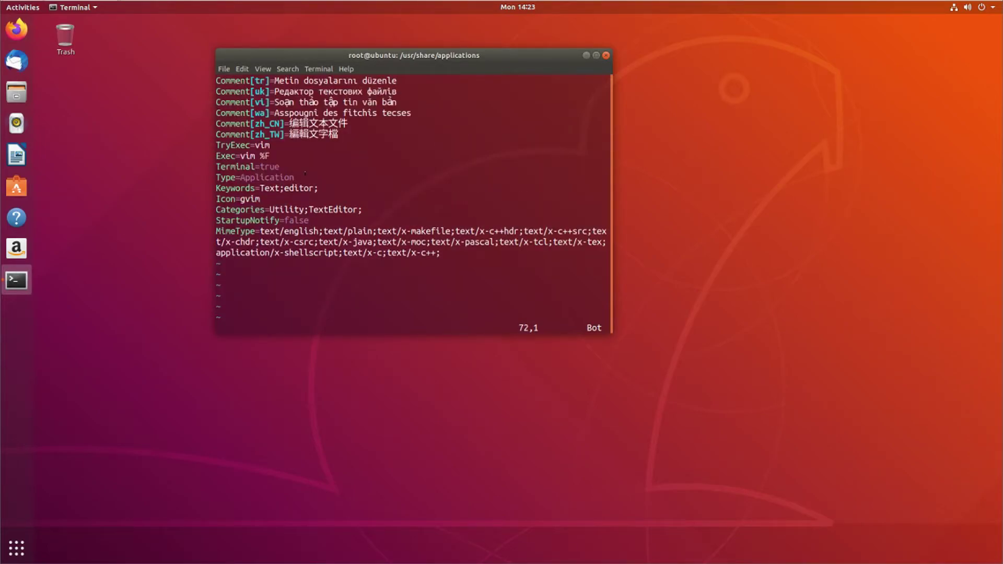
pyautogui.press('Up')
pyautogui.press('Up')
pyautogui.press('Up')
pyautogui.press('Up')
pyautogui.press('Down')
pyautogui.press('Down')
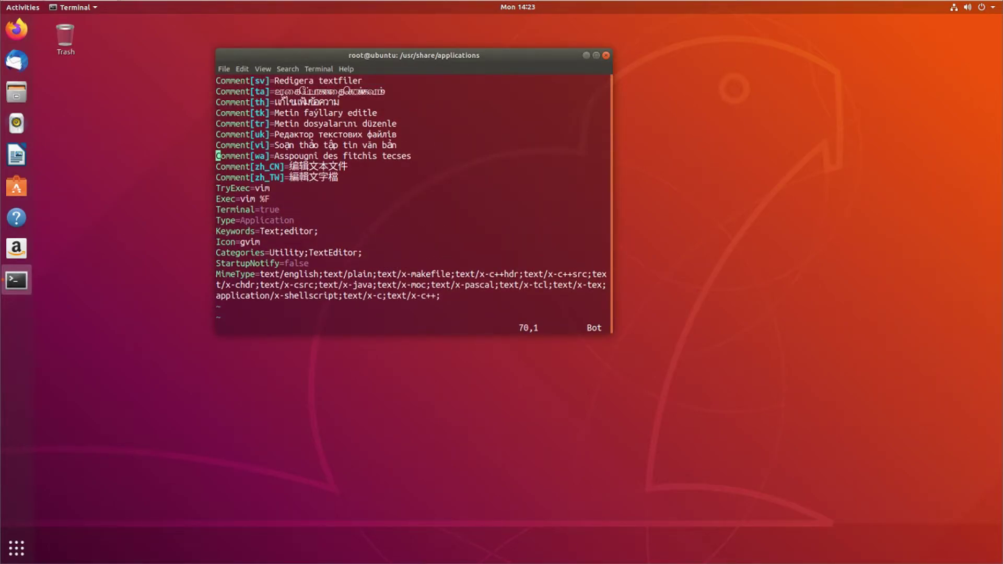
pyautogui.press('Down')
pyautogui.press('Up')
pyautogui.press('Up')
pyautogui.press('Up')
pyautogui.press('Up')
pyautogui.press('Down')
pyautogui.press('Down')
pyautogui.press('Down')
# Review the StartupNotify, Icon, Exec, Terminal and Keywords entries
pyautogui.press('Down')
pyautogui.press('Down')
pyautogui.press('Down')
pyautogui.press('Down')
pyautogui.press('Down')
pyautogui.press('Down')
pyautogui.press('Down')
pyautogui.press('Up')
pyautogui.press('Up')
pyautogui.press('Up')
pyautogui.press('Down')
pyautogui.press('Down')
pyautogui.press('Down')
pyautogui.press('Down')
pyautogui.press('Down')
pyautogui.press('Up')
pyautogui.press('Up')
pyautogui.press('Up')
pyautogui.press('Up')
pyautogui.press('Up')
pyautogui.press('Up')
pyautogui.press('Down')
pyautogui.press('Up')
pyautogui.press('Up')
pyautogui.press('Up')
pyautogui.press('Down')
pyautogui.press('Down')
pyautogui.press('Down')
pyautogui.press('Down')
pyautogui.press('Down')
pyautogui.press('Up')
pyautogui.press('Up')
pyautogui.press('Up')
pyautogui.press('Down')
pyautogui.press('Down')
pyautogui.press('Down')
pyautogui.press('Down')
pyautogui.press('Down')
pyautogui.press('Up')
pyautogui.press('Up')
pyautogui.press('Down')
pyautogui.press('Up')
pyautogui.press('Up')
pyautogui.press('Down')
pyautogui.press('Down')
pyautogui.press('Down')
# Quit vi without saving using :q! and clear the terminal screen
pyautogui.write(':q!')
pyautogui.press('Return')
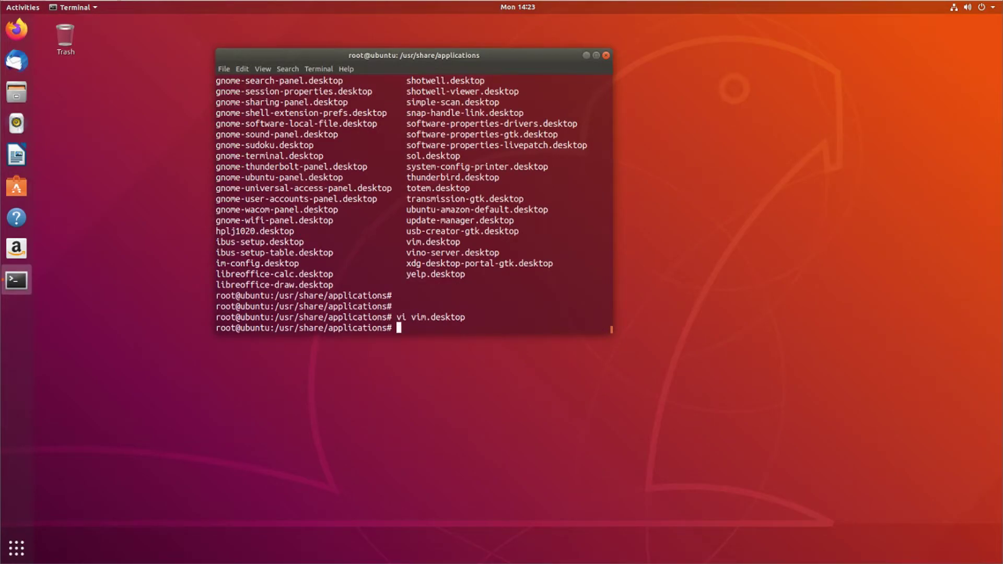
pyautogui.hotkey('ctrl', 'l')
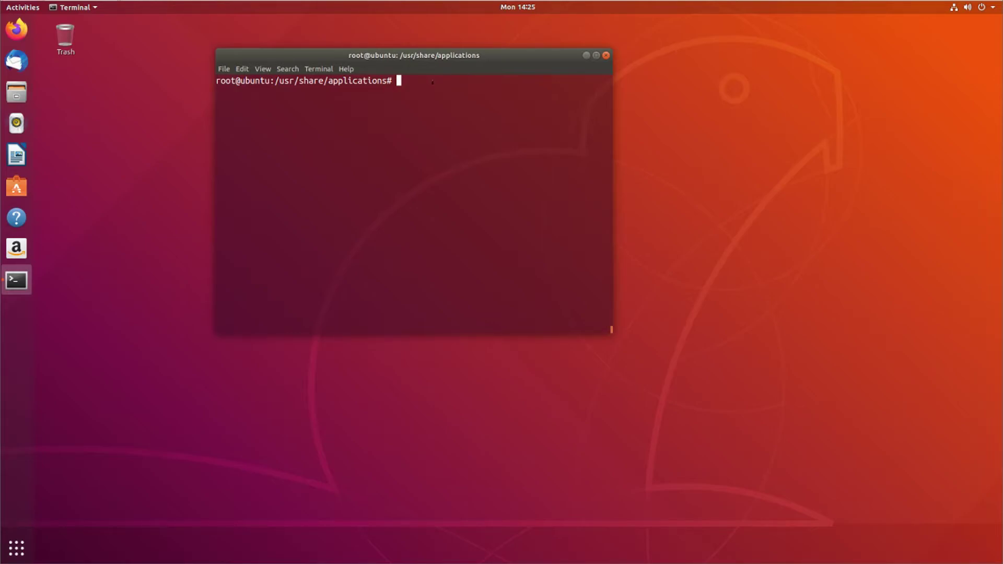
# Install the menu editor as root with apt install alacarte
pyautogui.write('apt install alacarte')
pyautogui.press('Return')
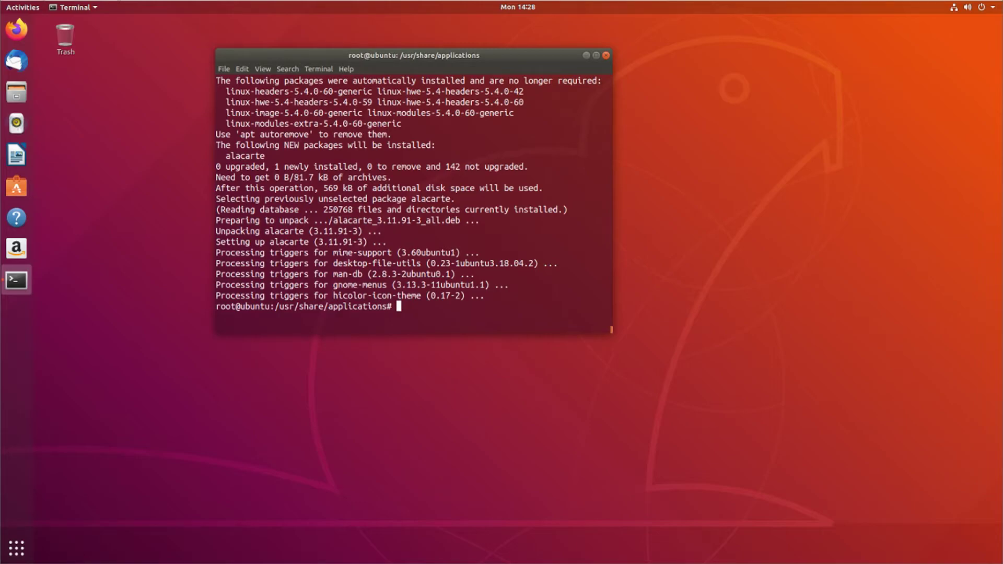
# Exit the root shell, launch alacarte, and move its Main Menu window up and left
pyautogui.write('exit')
pyautogui.press('Return')
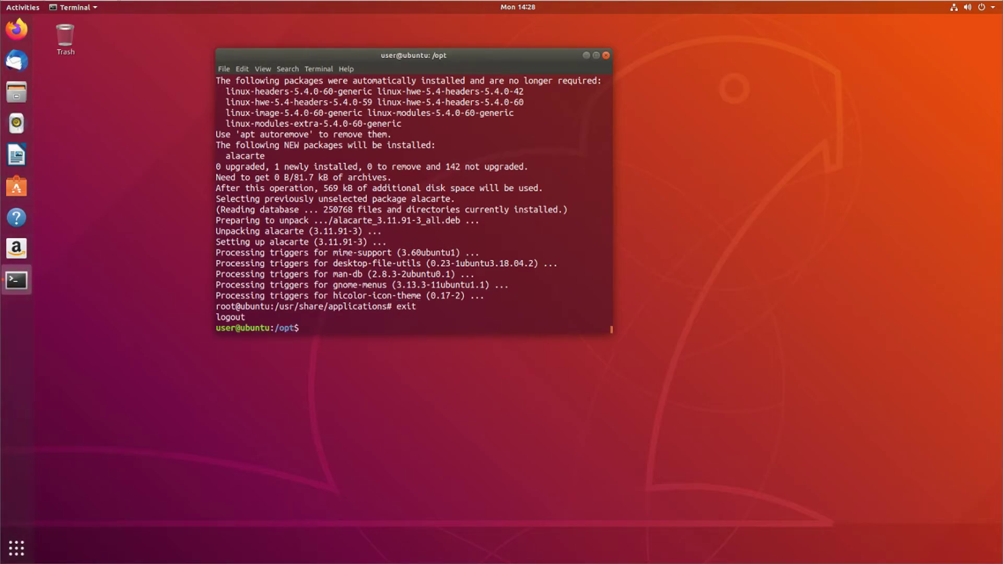
pyautogui.write('alacarte')
pyautogui.press('Return')
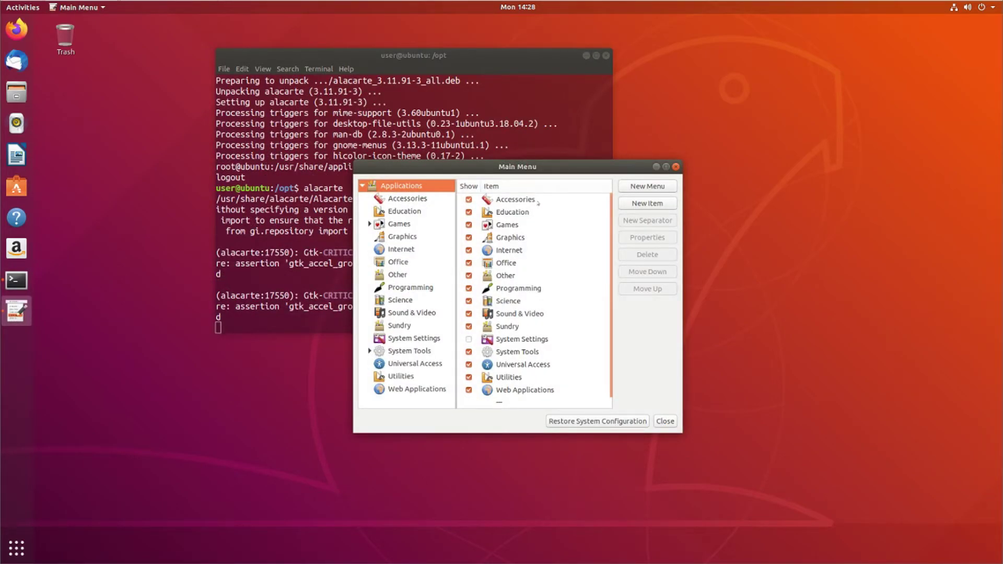
pyautogui.moveTo(467, 167); pyautogui.dragTo(423, 146)
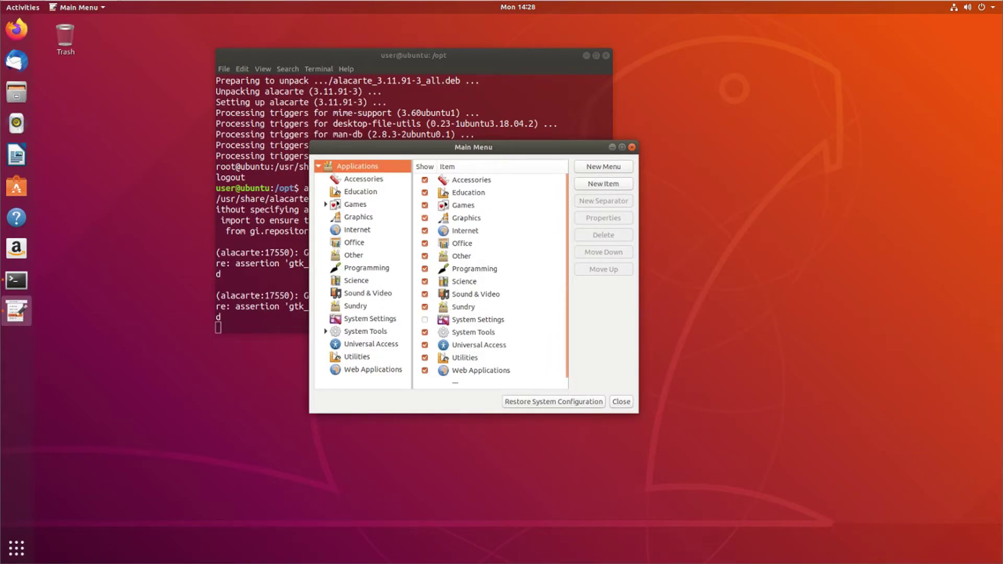
# Create launcher software_view with command /opt/welcome.sh and comment welcome, then close Alacarte
pyautogui.click(604, 185)
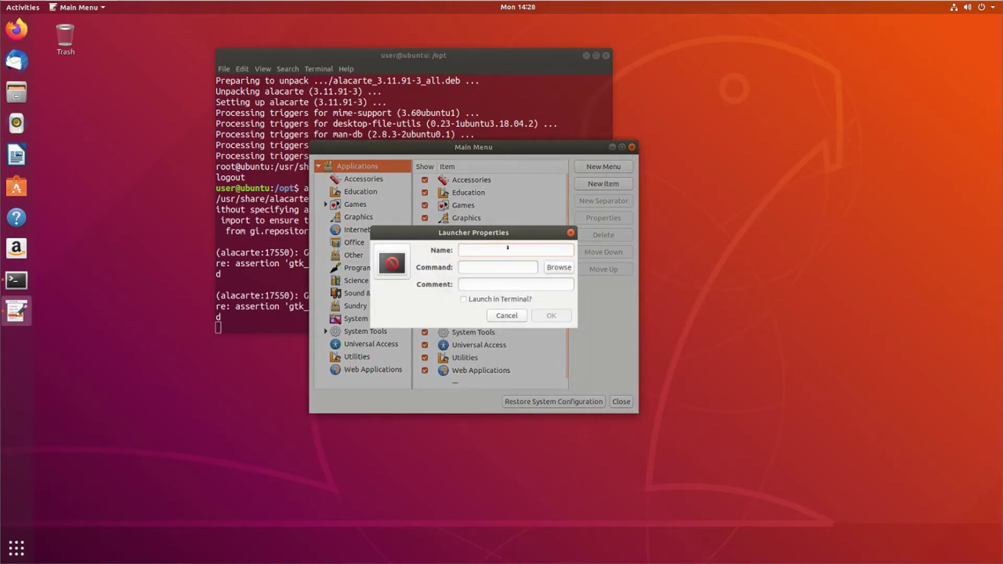
pyautogui.write('software ')
pyautogui.write('view')
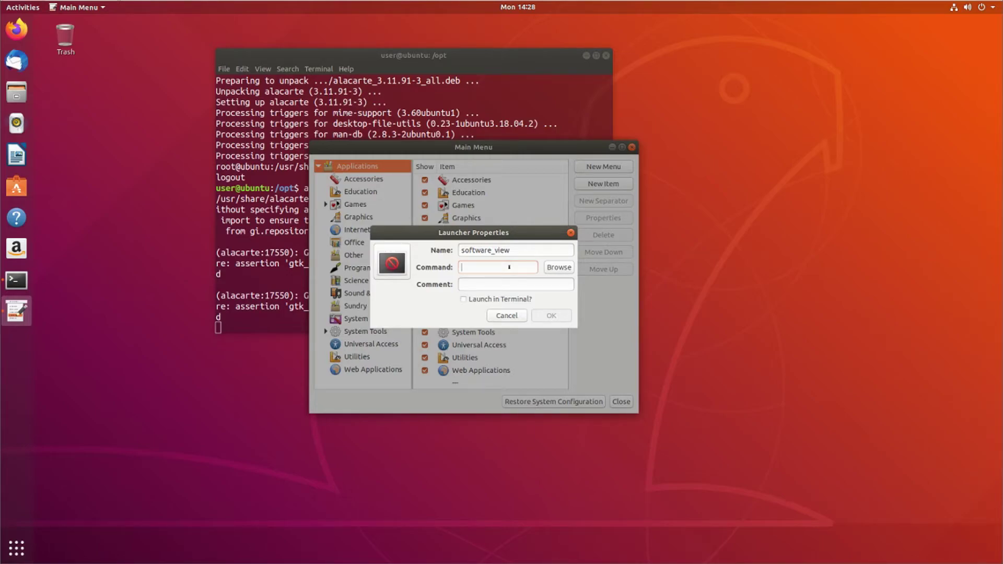
pyautogui.write('/opt/s')
pyautogui.press('BackSpace')
pyautogui.write('welcome.sh')
pyautogui.write('welcome')
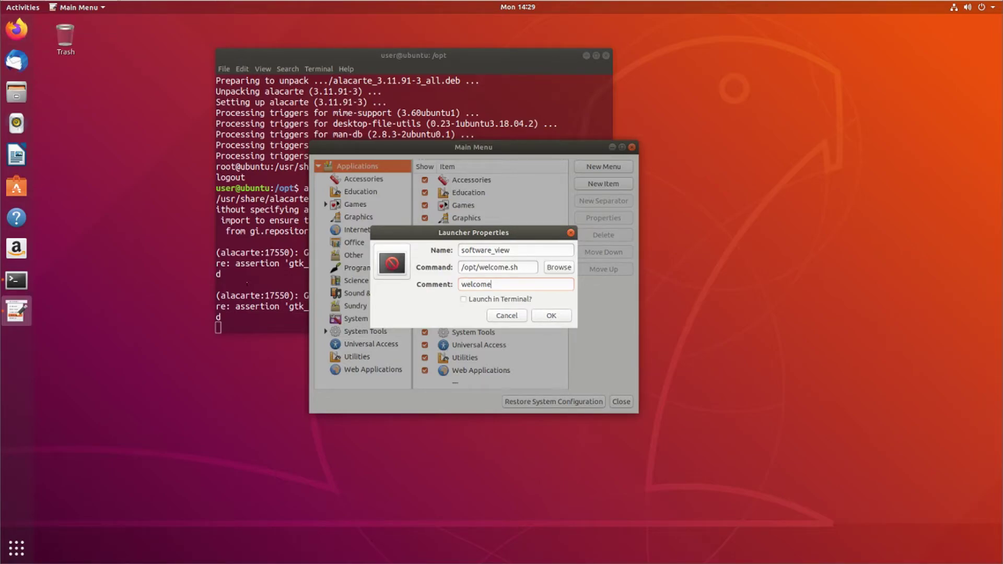
pyautogui.click(550, 315)
pyautogui.click(622, 403)
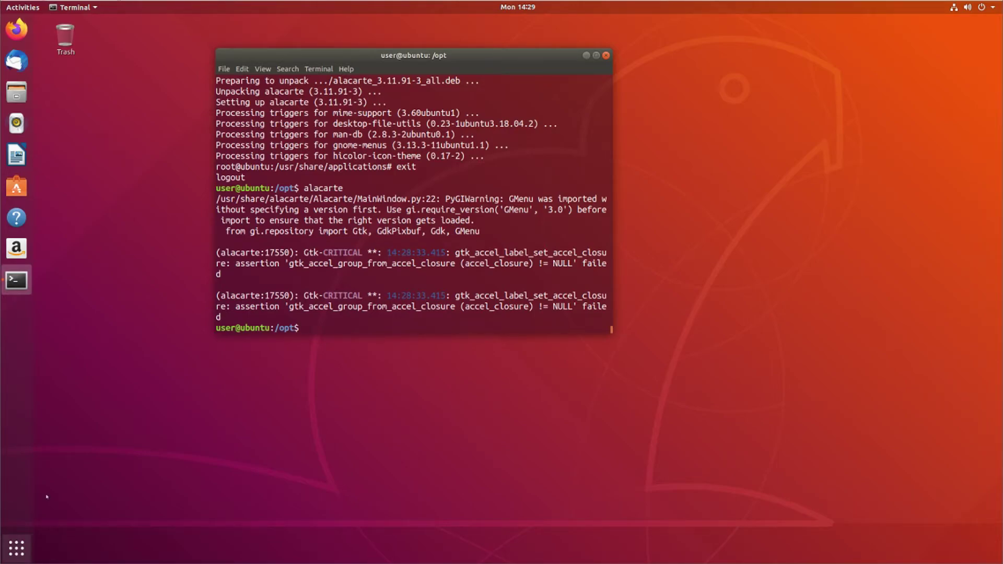
# Launch software_view from page 2 of the app grid, answering OK then Yes
pyautogui.press('super+a')
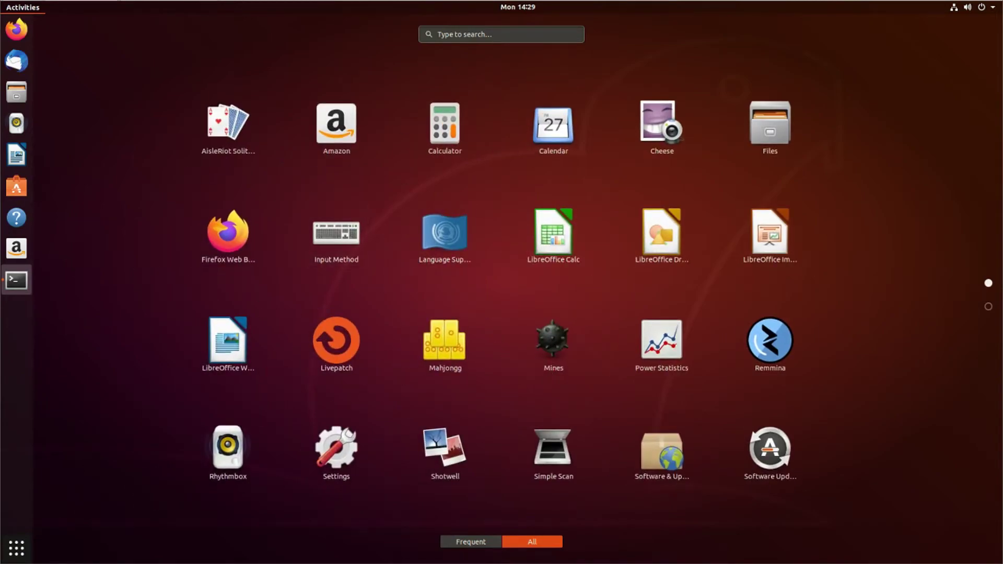
pyautogui.click(988, 307)
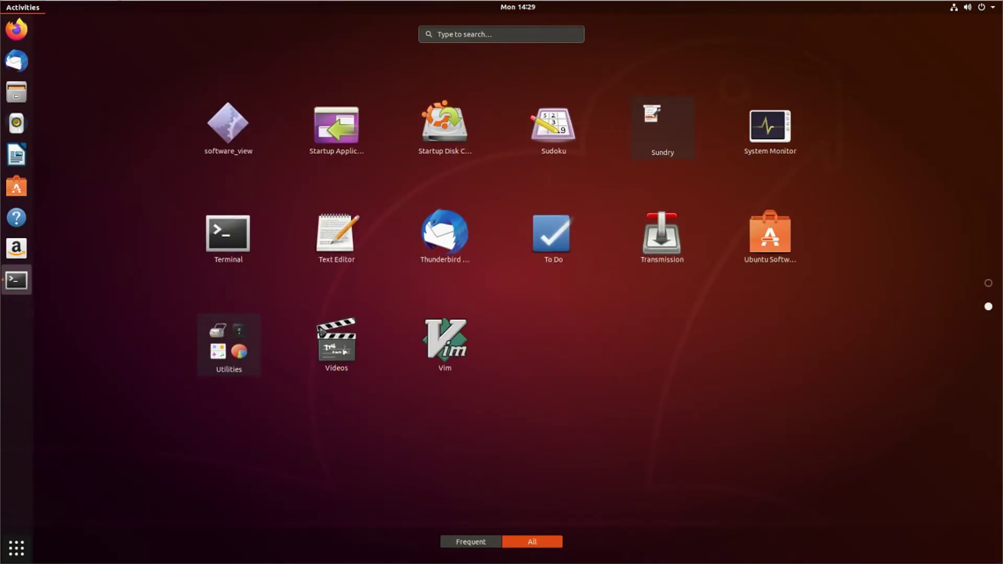
pyautogui.click(204, 124)
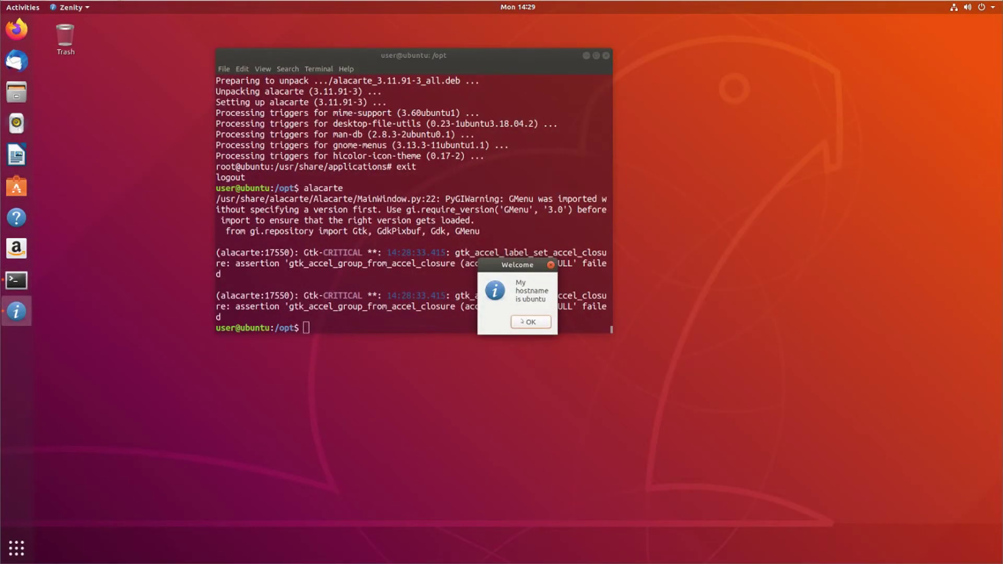
pyautogui.click(523, 321)
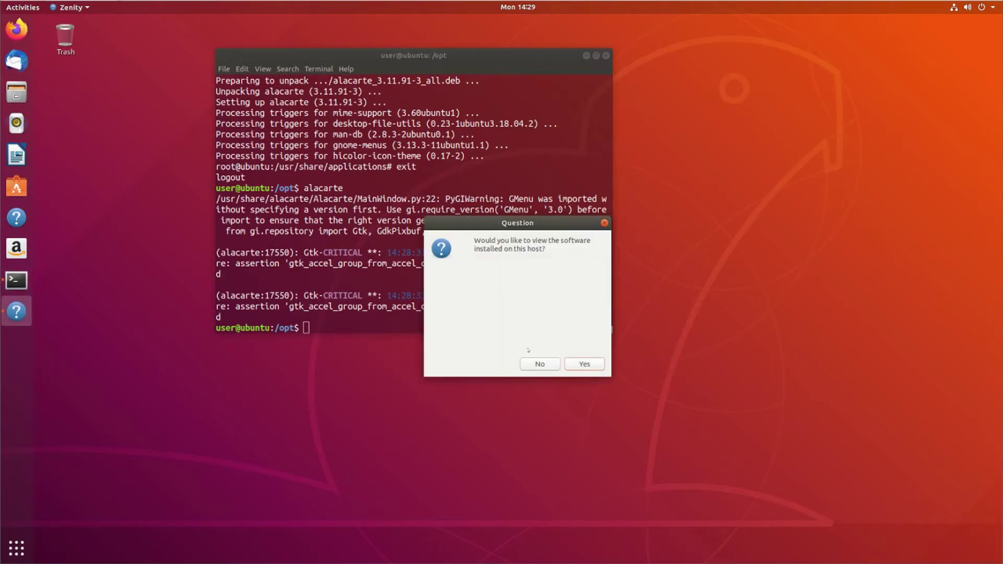
pyautogui.click(584, 363)
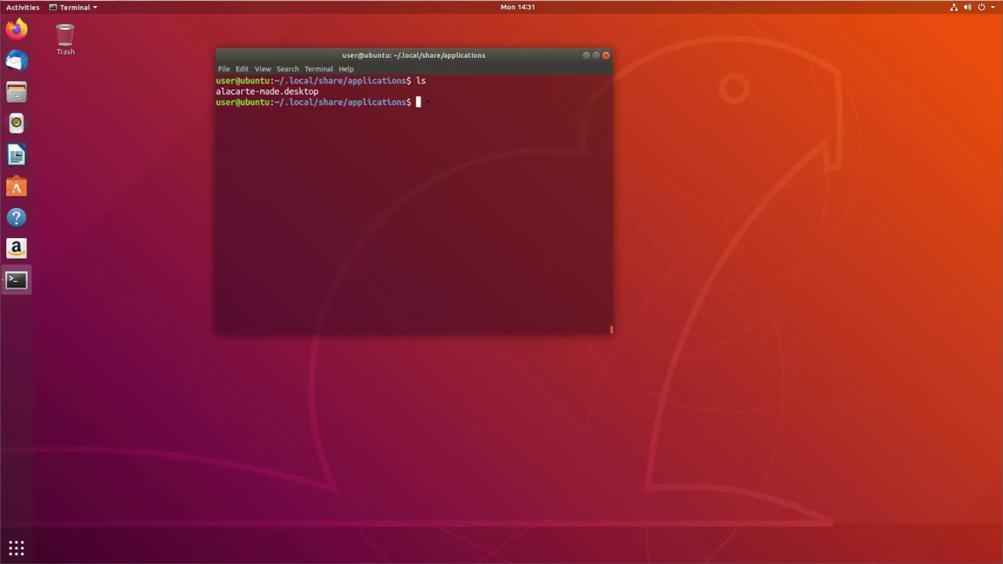
# Switch to a root shell with sudo -i and move into /usr/share/applications
pyautogui.write('sudo -i')
pyautogui.press('Return')
pyautogui.write('c')
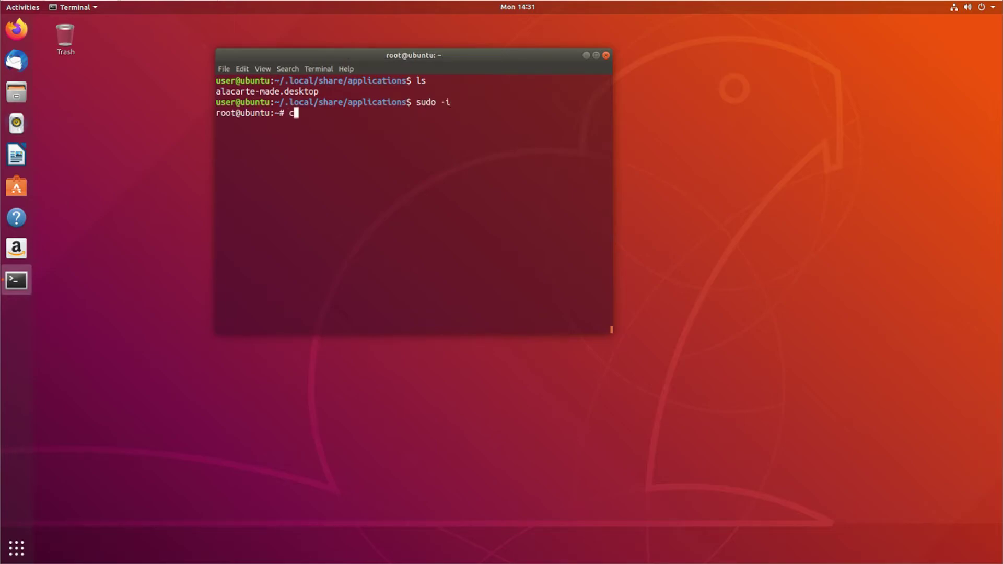
pyautogui.write('d /usr/share/appl')
pyautogui.press('Tab')
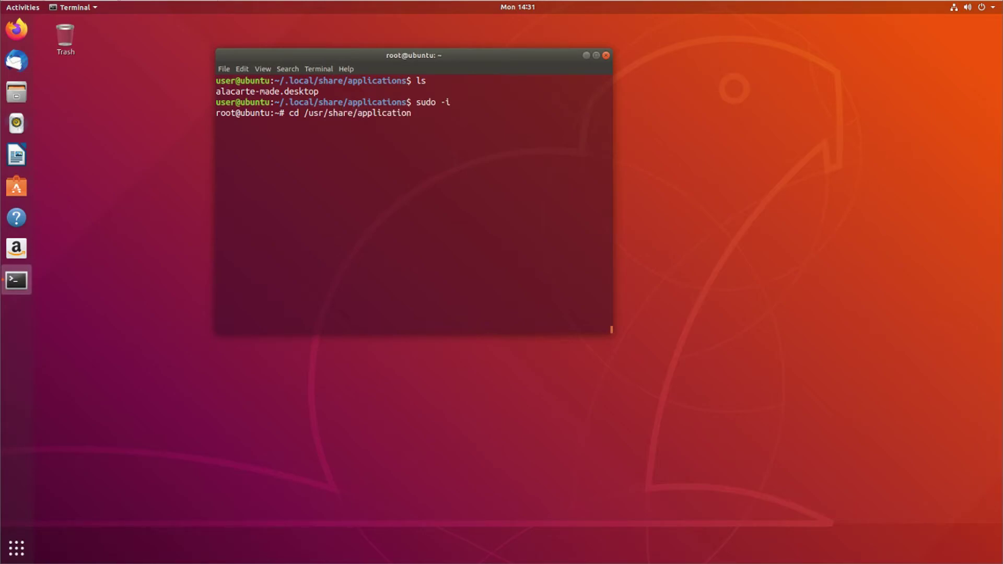
pyautogui.write('s')
pyautogui.press('Return')
pyautogui.write('ls')
pyautogui.press('Return')
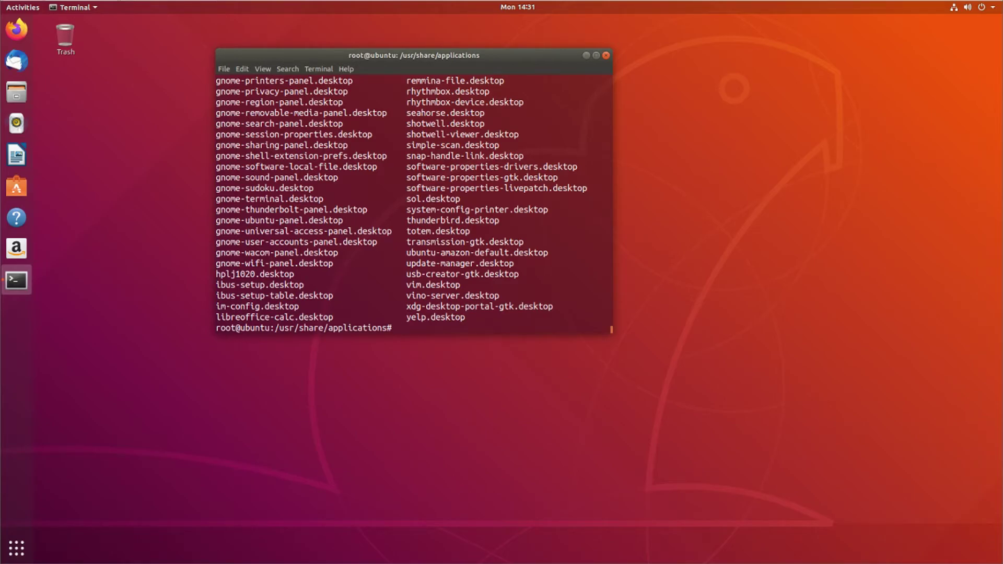
# Build a cp command with the home folder's .local/share/applications as the source path
pyautogui.write('cp /home/user/.loca')
pyautogui.press('Tab')
pyautogui.write('share/ap')
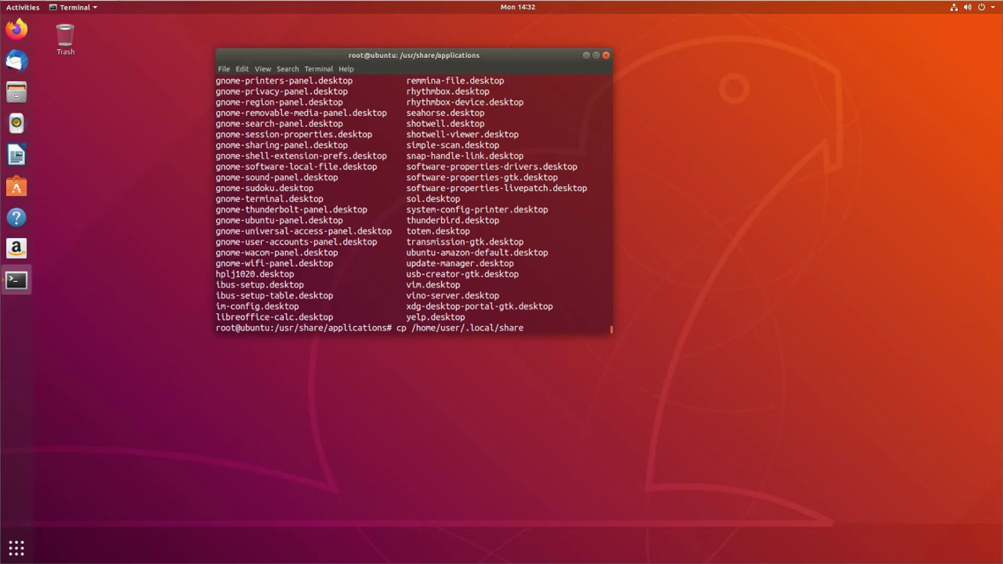
pyautogui.press('Tab')
pyautogui.press('Return')
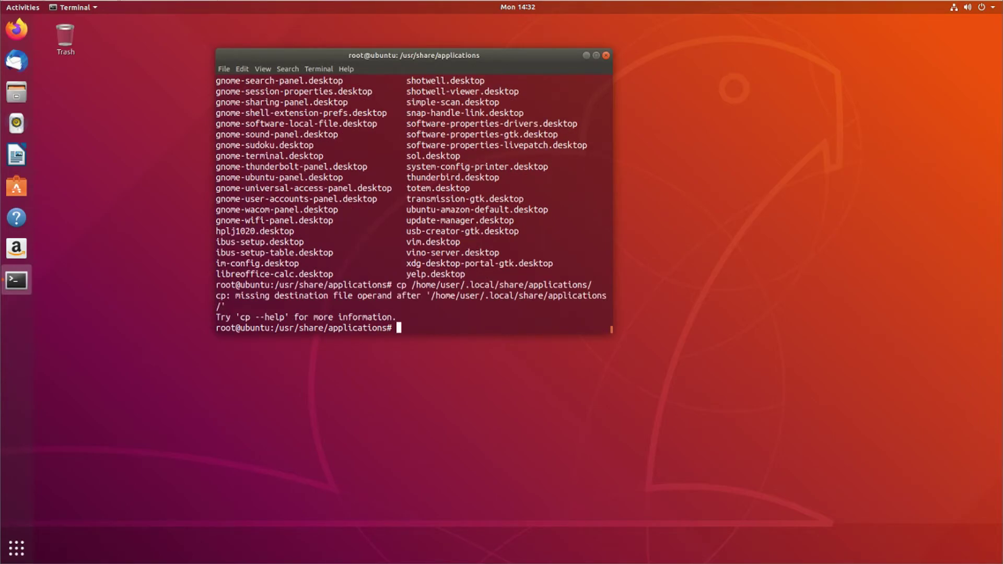
# Copy alacarte-made.desktop from that folder into the current folder, /usr/share/applications
pyautogui.press('Up')
pyautogui.write('ala')
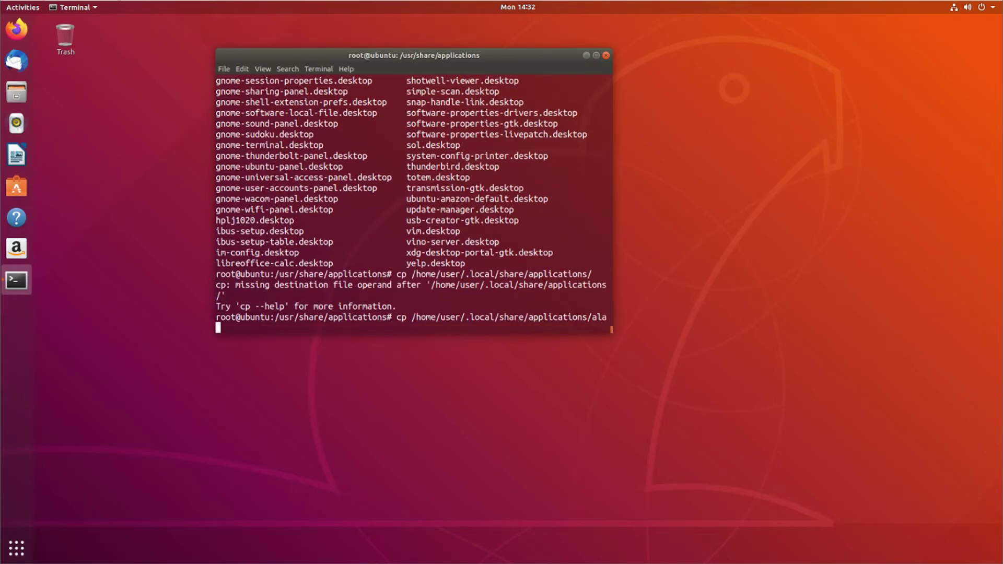
pyautogui.press('Tab')
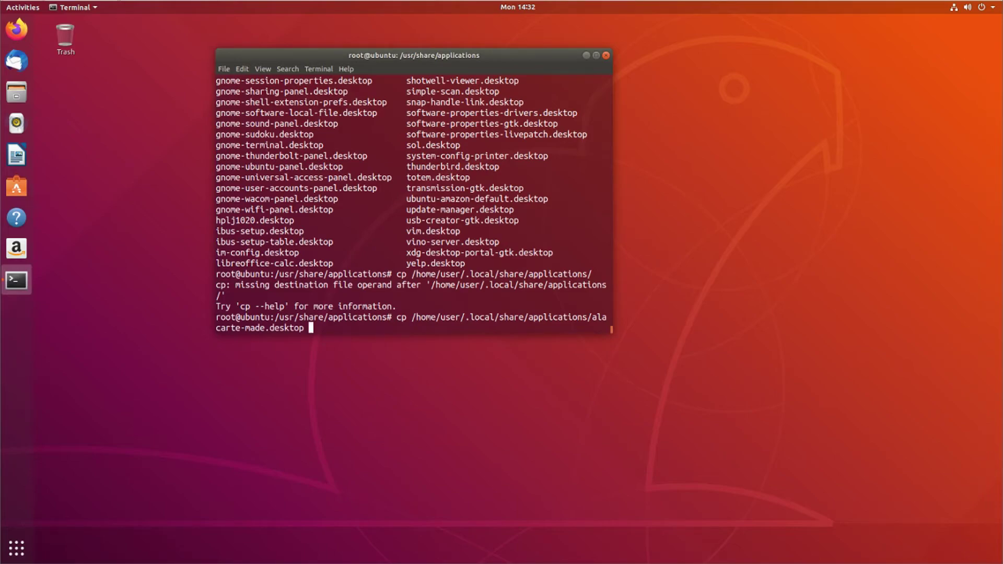
pyautogui.write('.')
pyautogui.press('Return')
# List /usr/share/applications in long format with ls -l
pyautogui.write('LS')
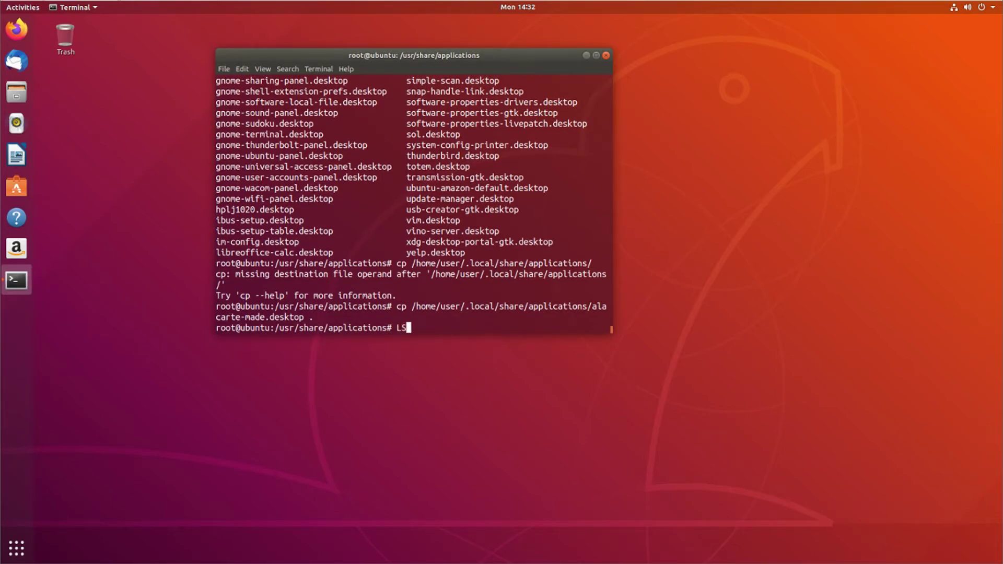
pyautogui.write(' -L')
pyautogui.press('BackSpace')
pyautogui.press('BackSpace')
pyautogui.press('BackSpace')
pyautogui.press('BackSpace')
pyautogui.press('BackSpace')
pyautogui.write('ls -l')
pyautogui.press('Return')
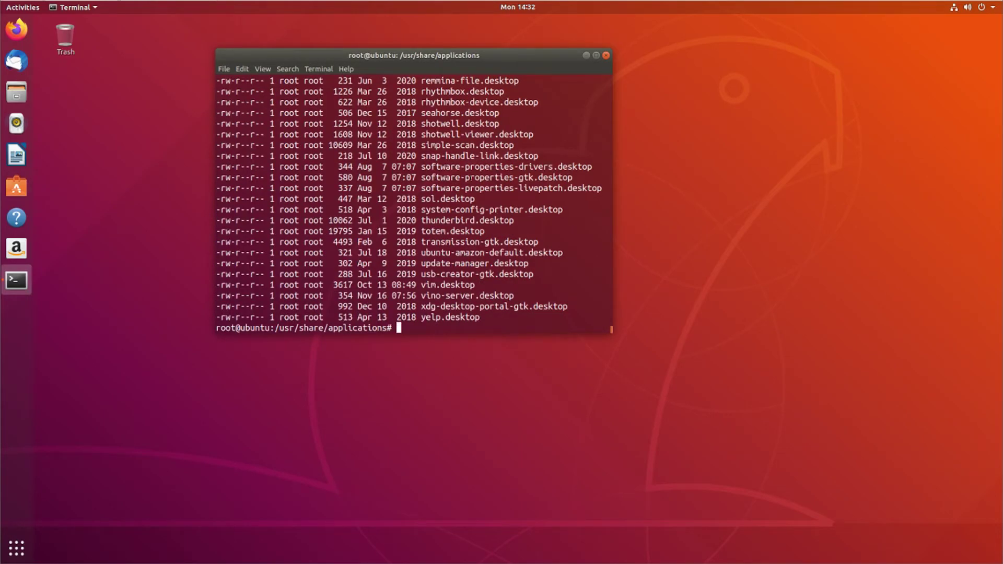
# Scroll through the ls -l listing to look for the copied launcher file
pyautogui.scroll(10, 414, 203)
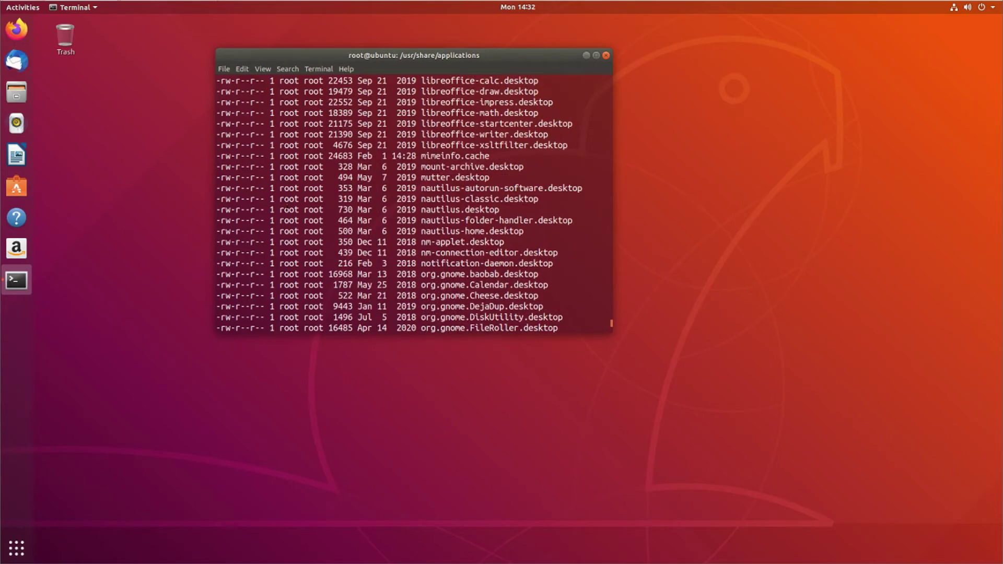
pyautogui.scroll(10, 414, 204)
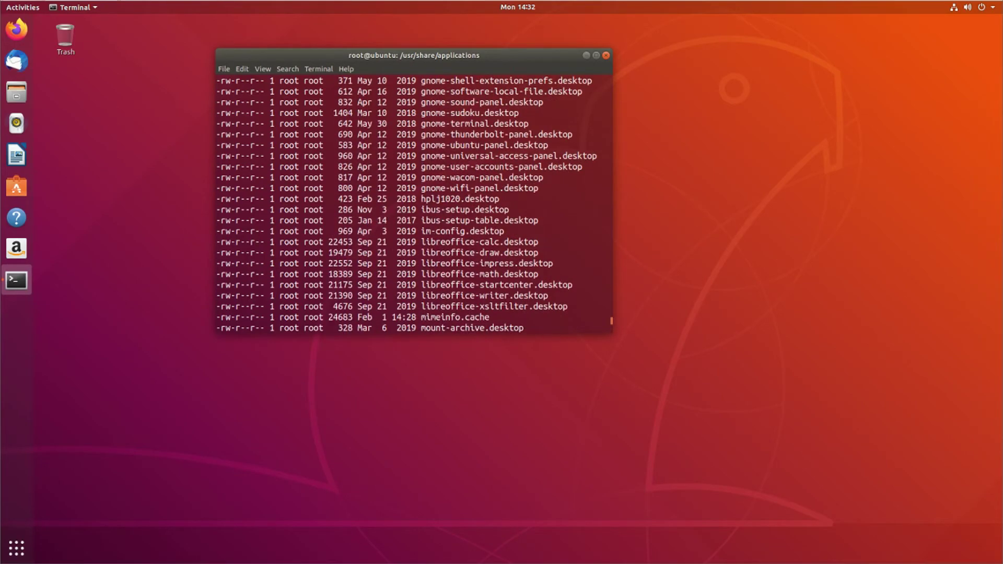
pyautogui.scroll(2, 414, 203)
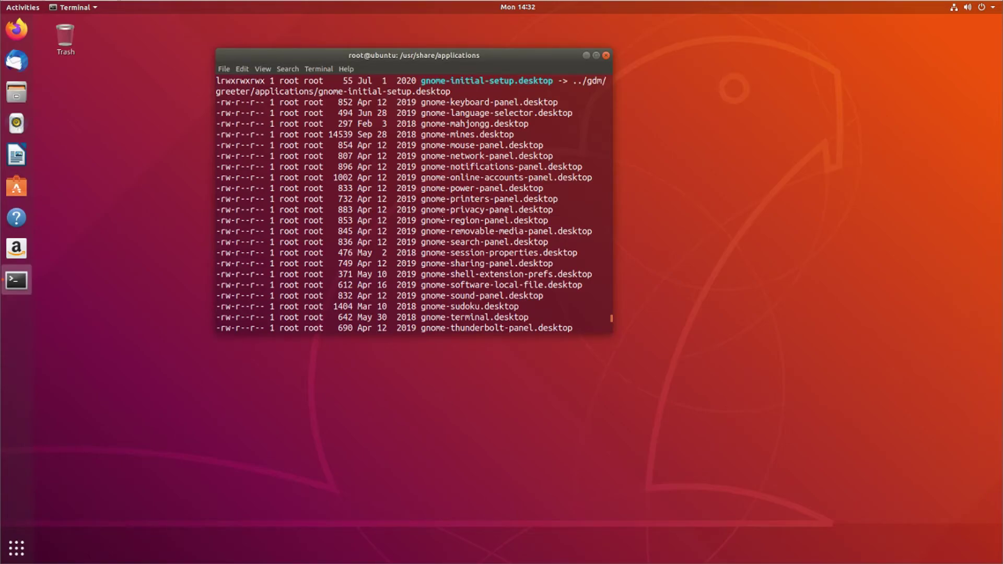
pyautogui.scroll(-4, 442, 220)
pyautogui.scroll(-1, 442, 220)
pyautogui.scroll(1, 442, 214)
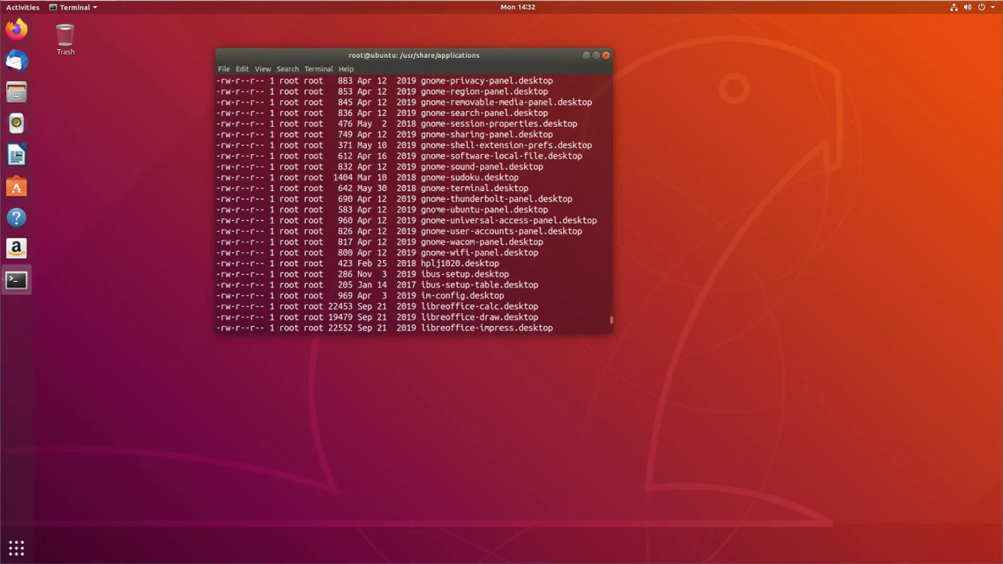
# Show alacarte-made.desktop's details: 130 bytes, owned by root, -rw-r--r-- permissions
pyautogui.write('ls -l')
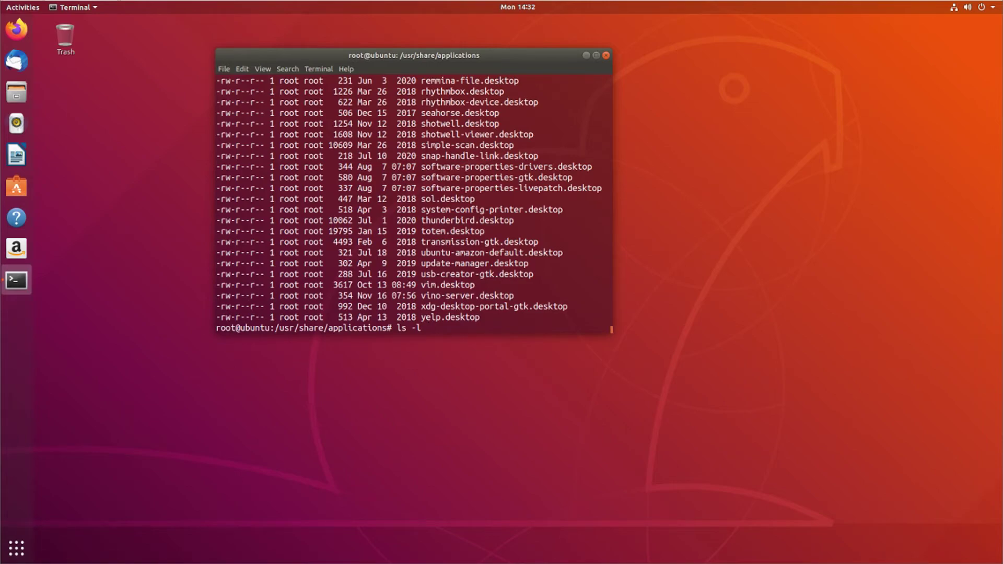
pyautogui.write(' alacarte')
pyautogui.press('Return')
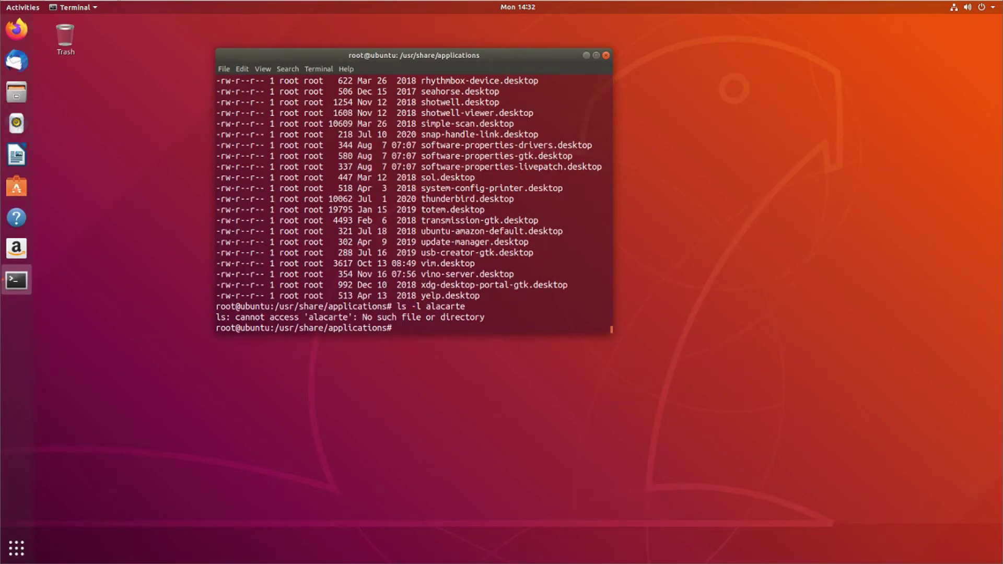
pyautogui.press('Up')
pyautogui.press('Tab')
pyautogui.press('Tab')
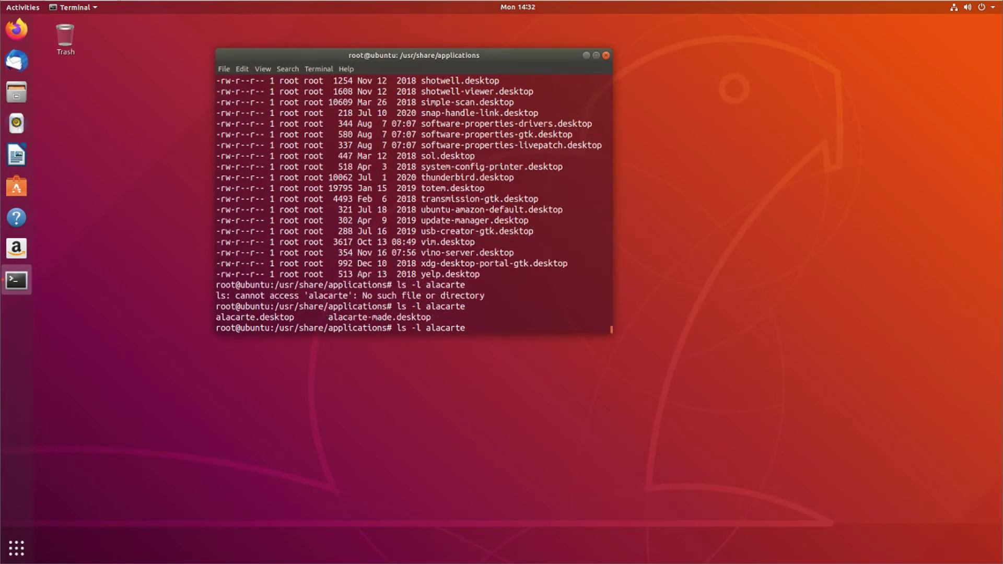
pyautogui.write('m')
pyautogui.press('BackSpace')
pyautogui.write('-ma')
pyautogui.press('Tab')
pyautogui.press('Return')
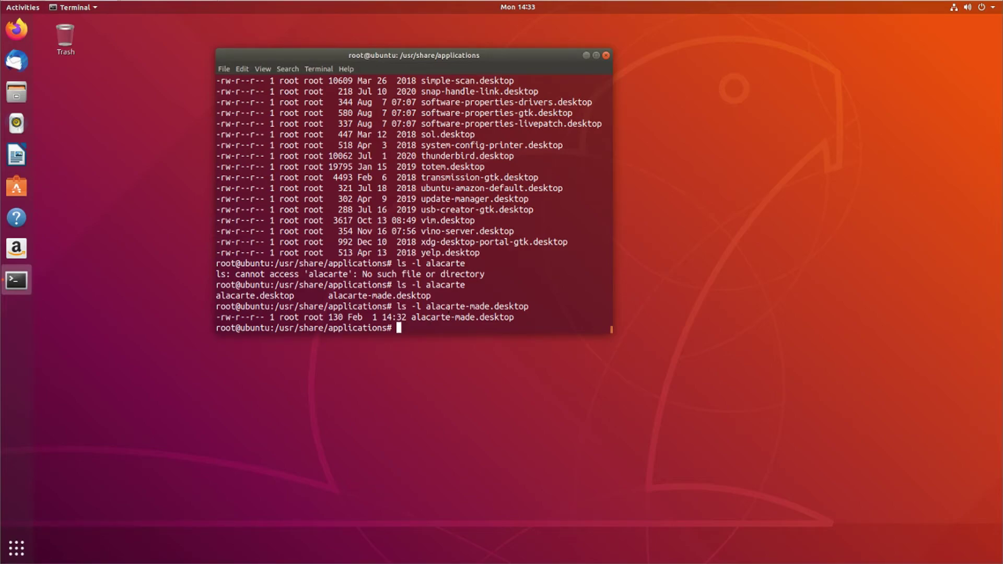
# Switch user from the system menu and sign in as the second account with its password
pyautogui.click(981, 7)
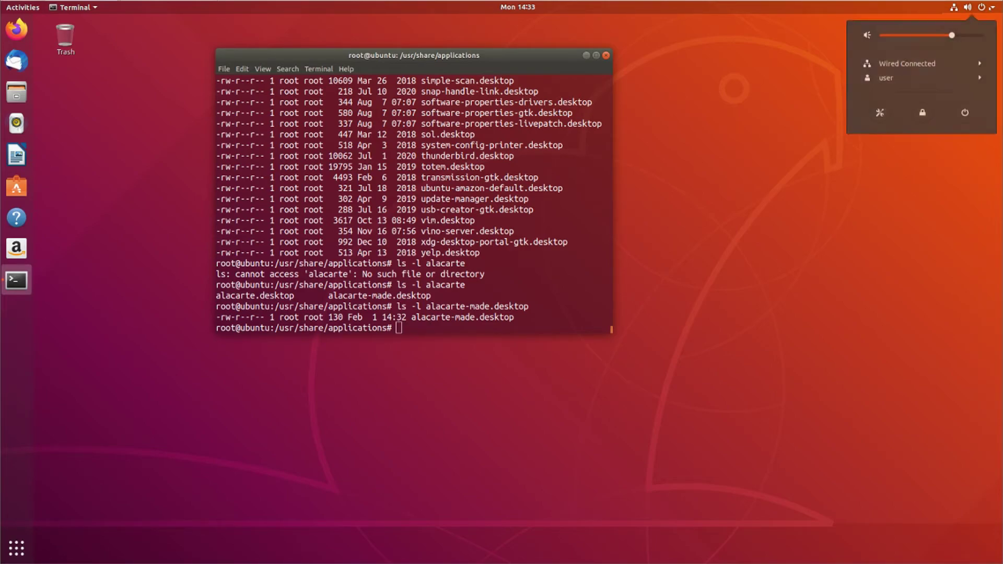
pyautogui.click(955, 79)
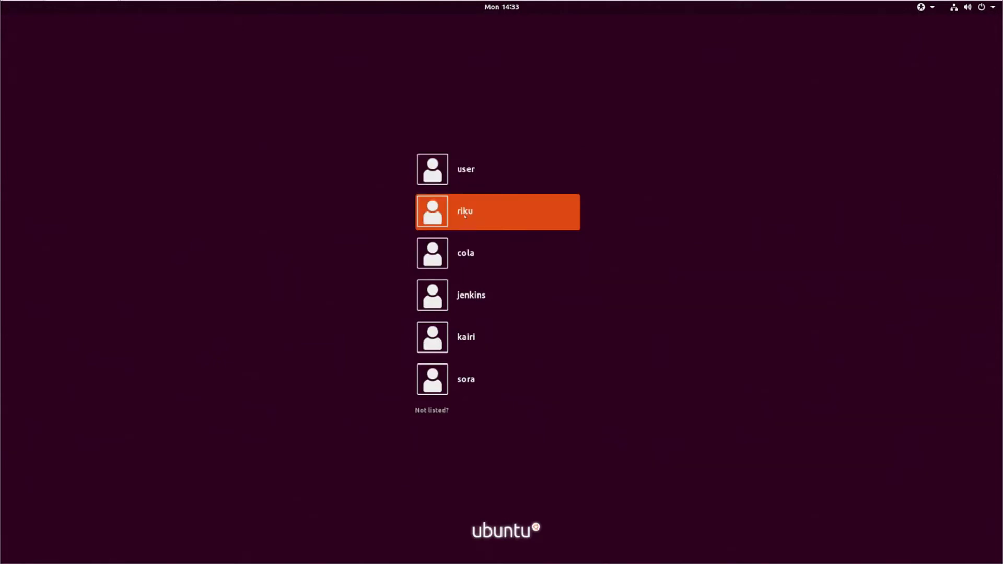
pyautogui.click(465, 214)
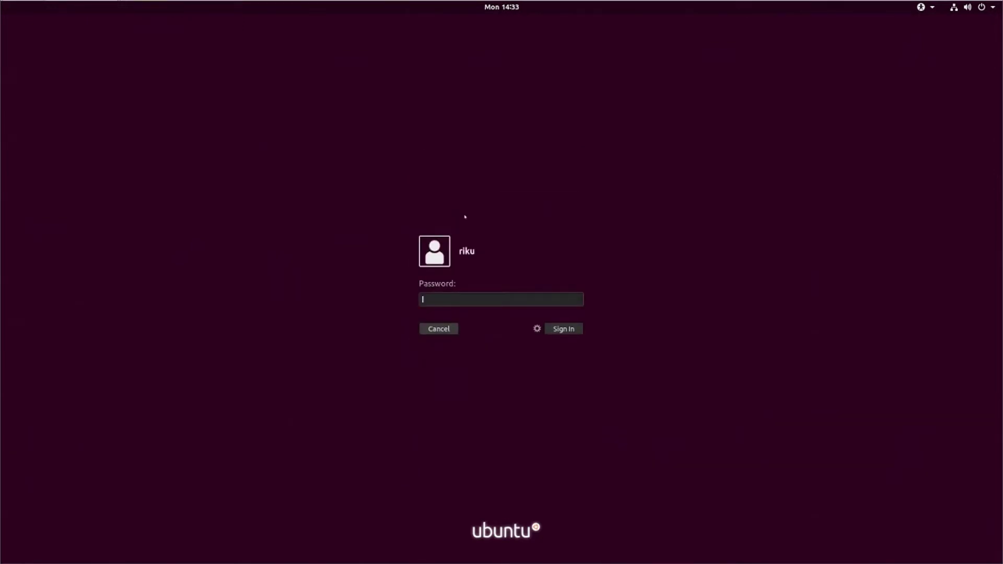
pyautogui.write('**********')
pyautogui.press('Return')
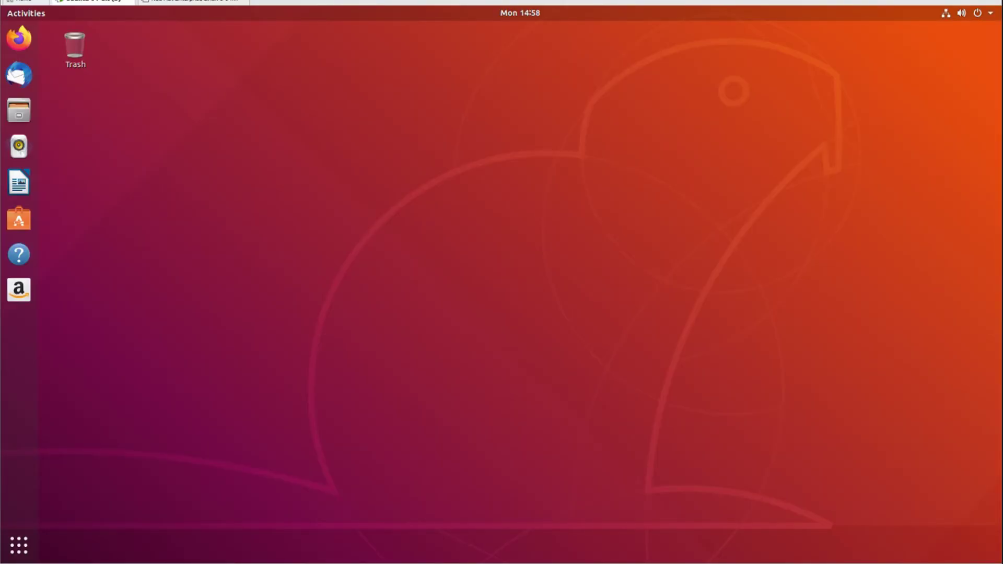
# Open a desktop terminal, run who to confirm the new user's session, then show all applications
pyautogui.rightClick(291, 203)
pyautogui.click(313, 294)
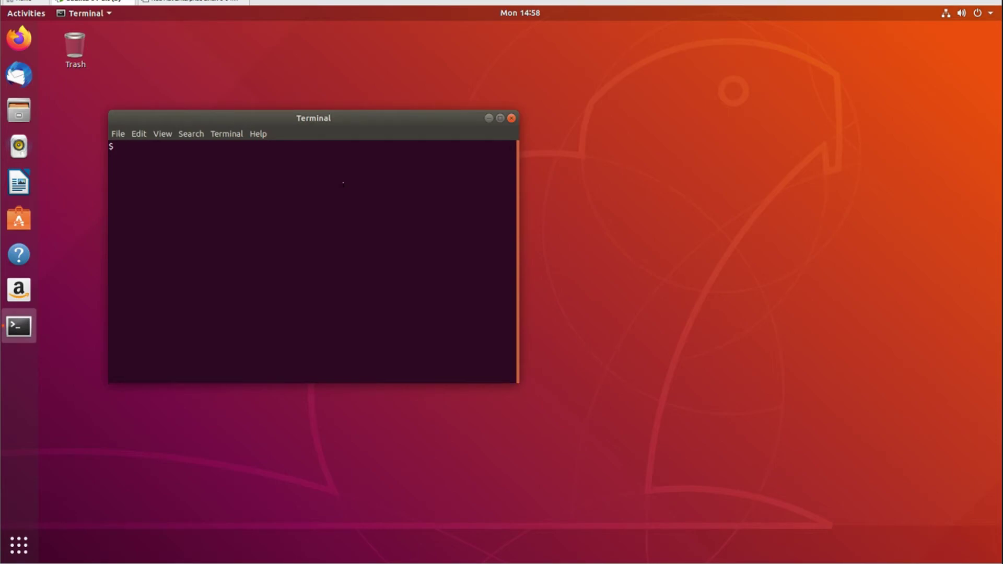
pyautogui.write('woh')
pyautogui.press('Return')
pyautogui.write('who')
pyautogui.press('Return')
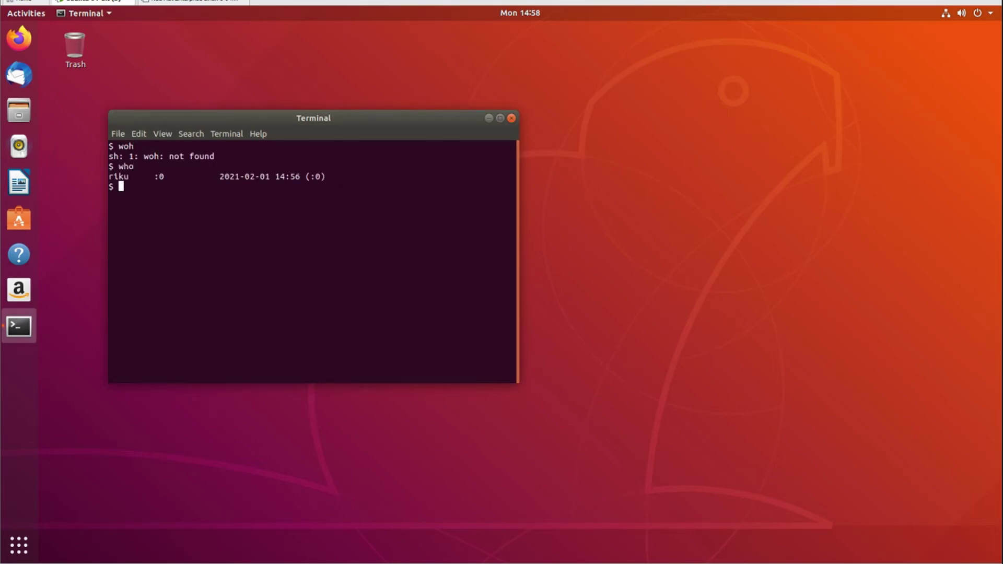
pyautogui.hotkey('ctrl', 'l')
pyautogui.press('BackSpace')
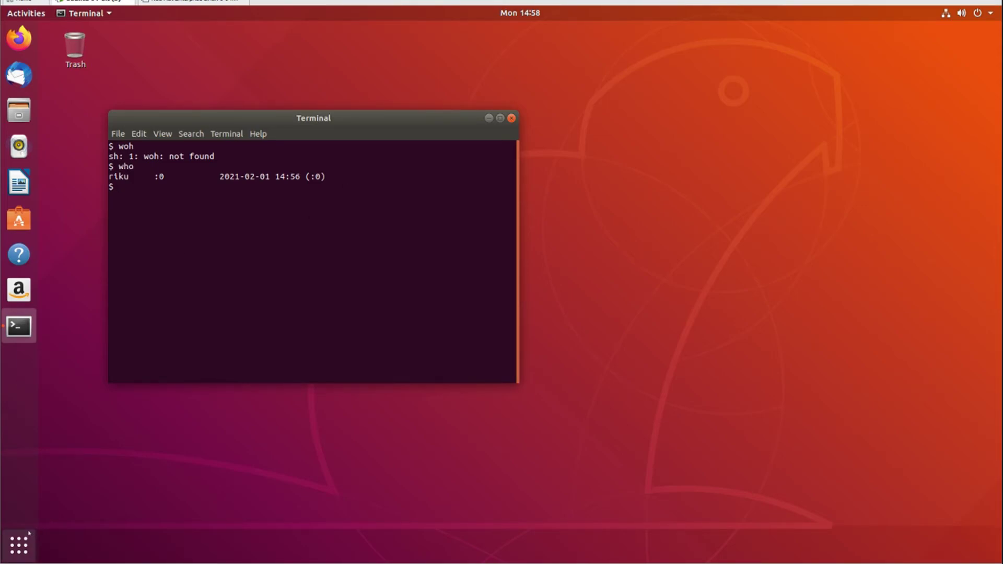
pyautogui.click(19, 544)
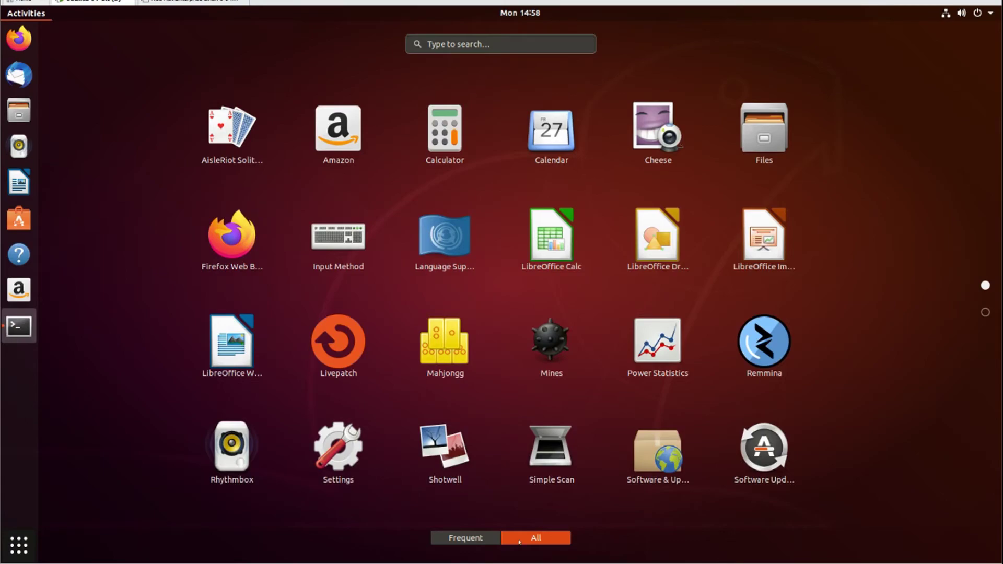
pyautogui.scroll(-1, 893, 339)
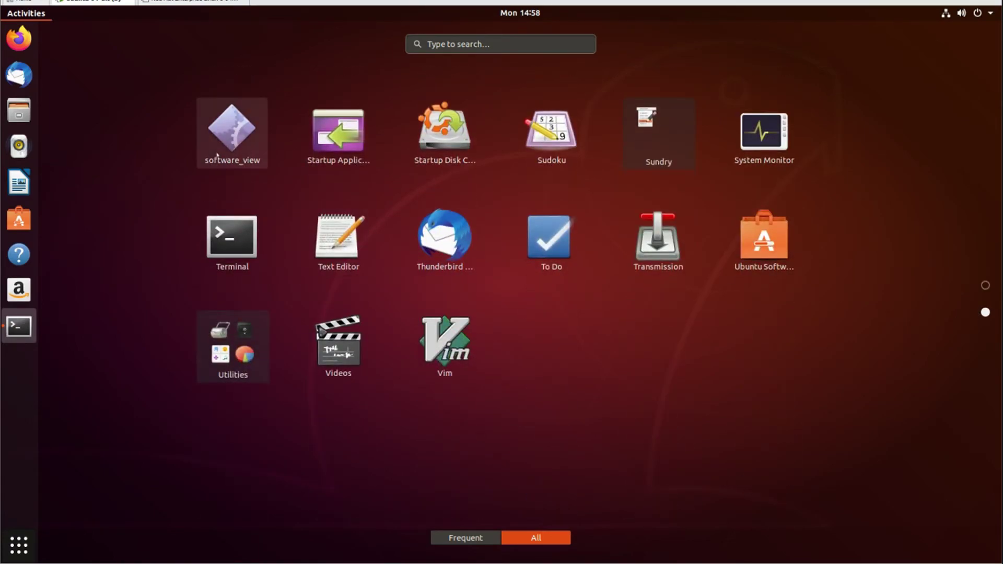
pyautogui.click(230, 131)
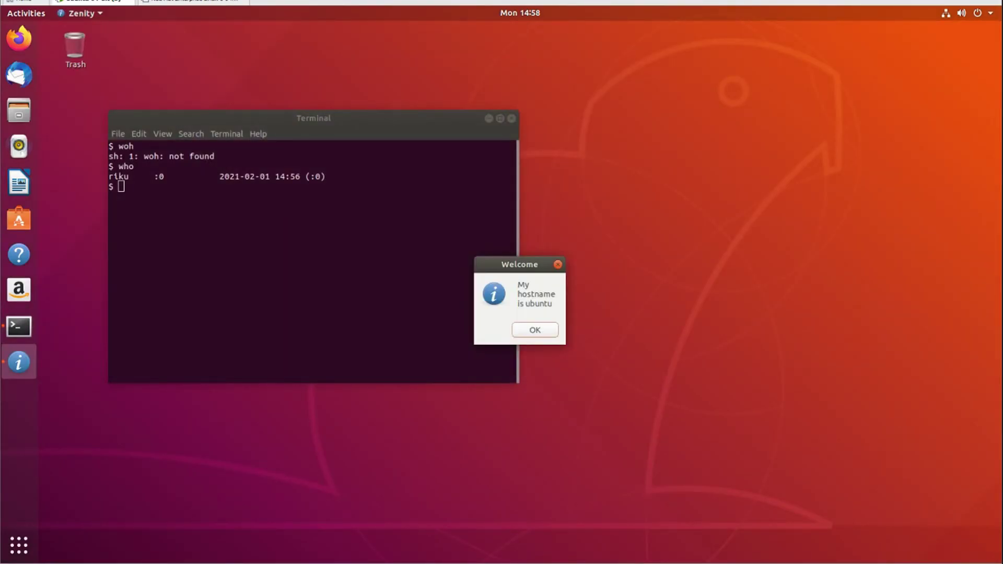
pyautogui.click(535, 330)
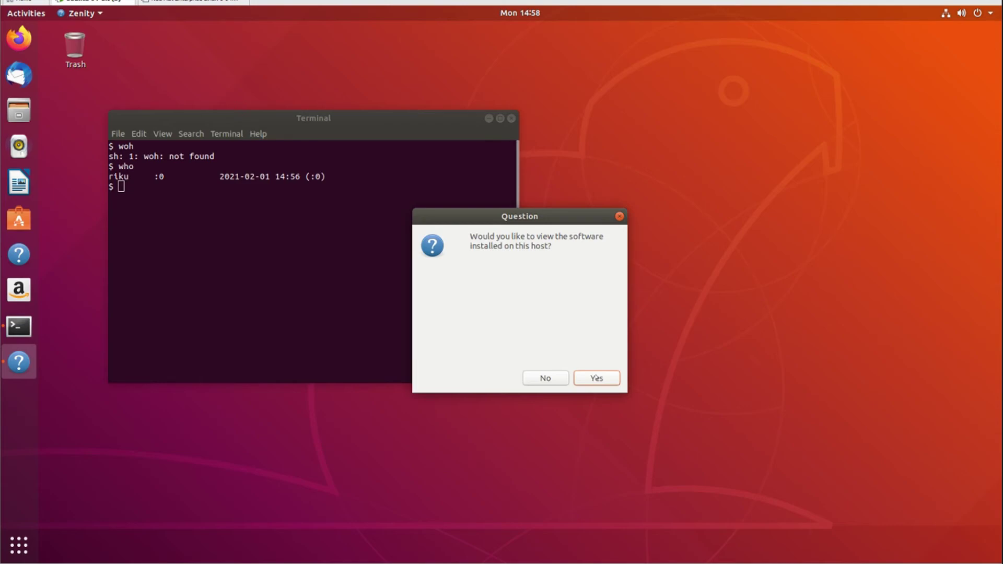
pyautogui.click(596, 377)
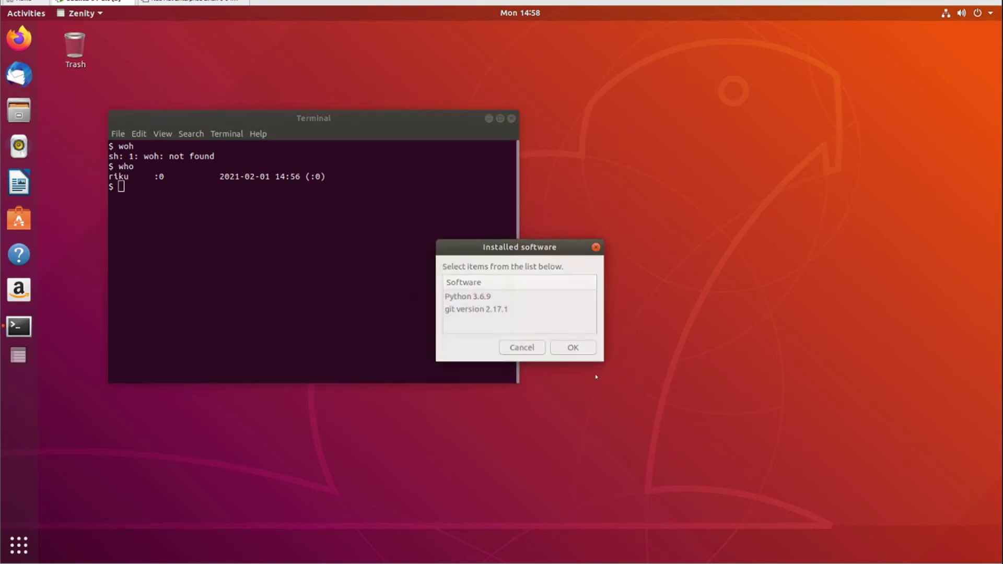
pyautogui.click(564, 350)
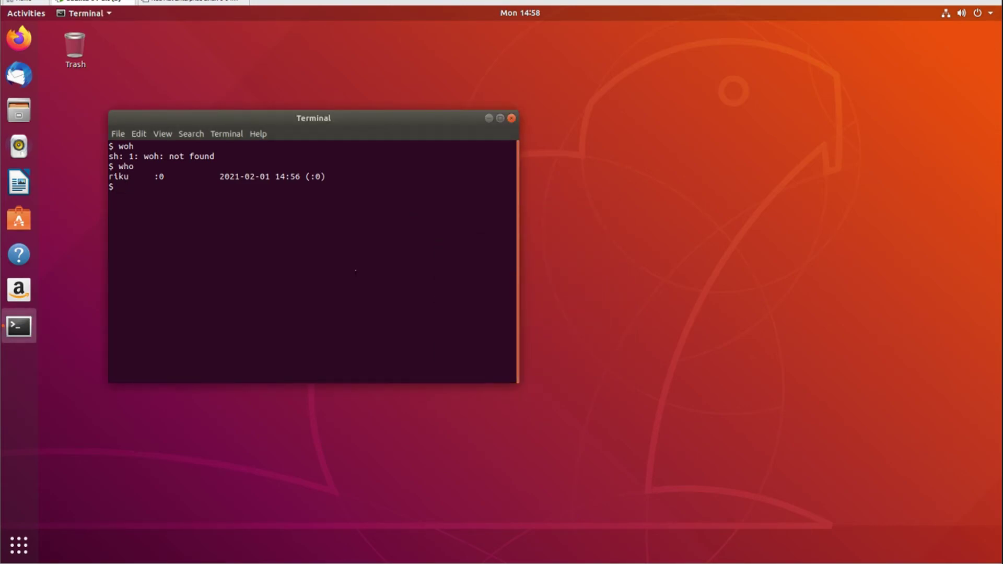